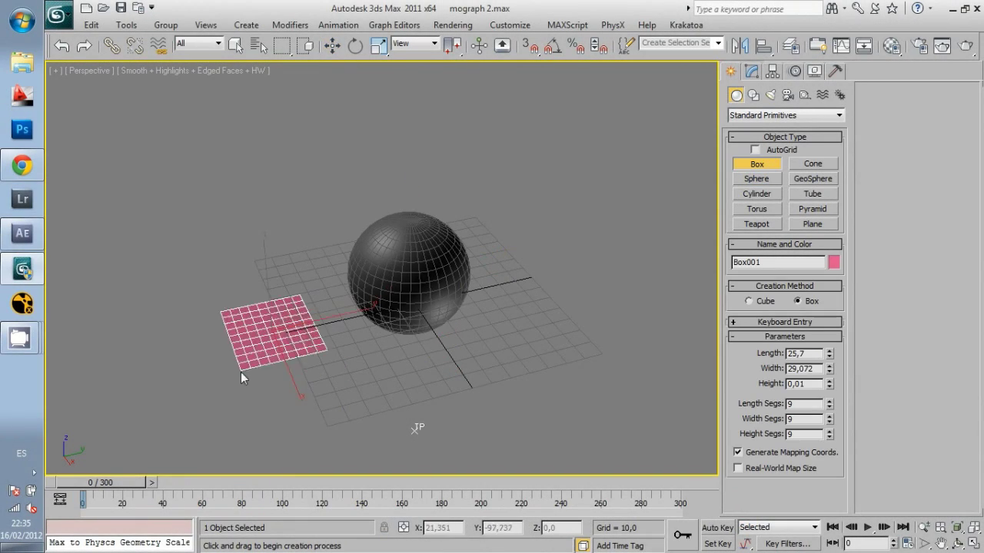
# Finish the full-height pink box and add a green teapot beside the dark sphere.
pyautogui.click(253, 323)
pyautogui.rightClick(525, 291)
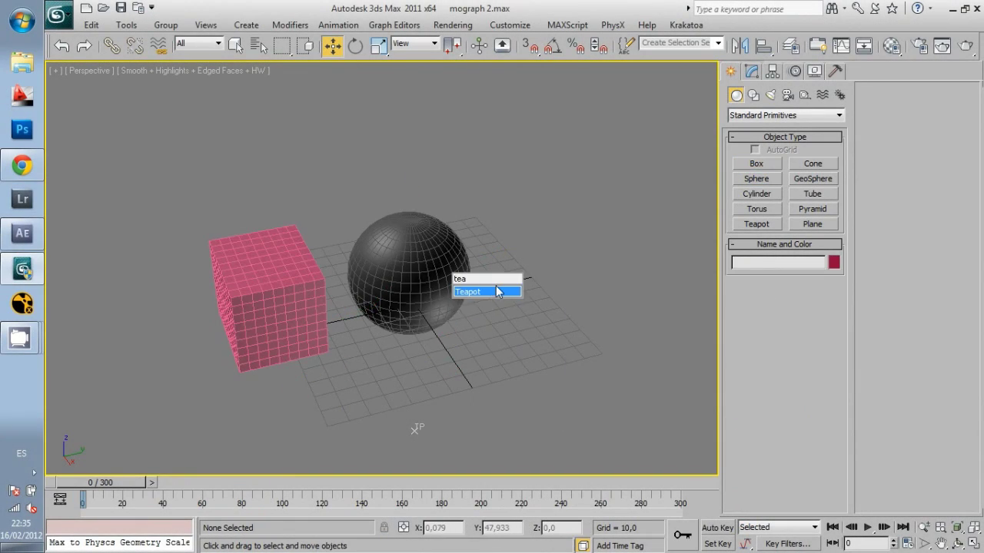
pyautogui.click(498, 291)
pyautogui.press('w')
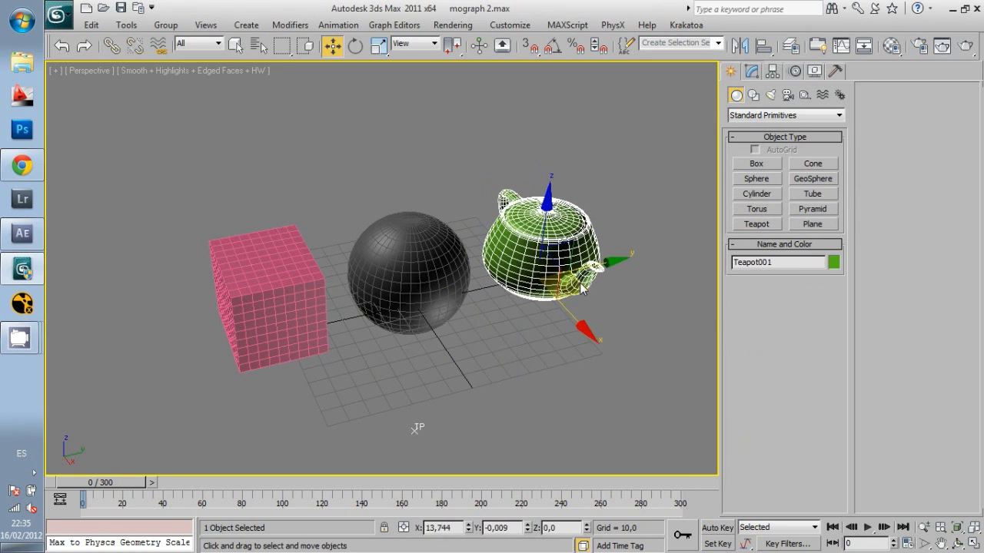
pyautogui.moveTo(431, 323)
pyautogui.keyDown('alt'); pyautogui.mouseDown(button='middle')
pyautogui.moveTo(477, 317)
pyautogui.moveTo(468, 310)
pyautogui.mouseUp(button='middle'); pyautogui.keyUp('alt')
# Load Sphere001, Box001 and Teapot001 into Mograph's Obj.To Particle node in group ini.
pyautogui.click(468, 310)
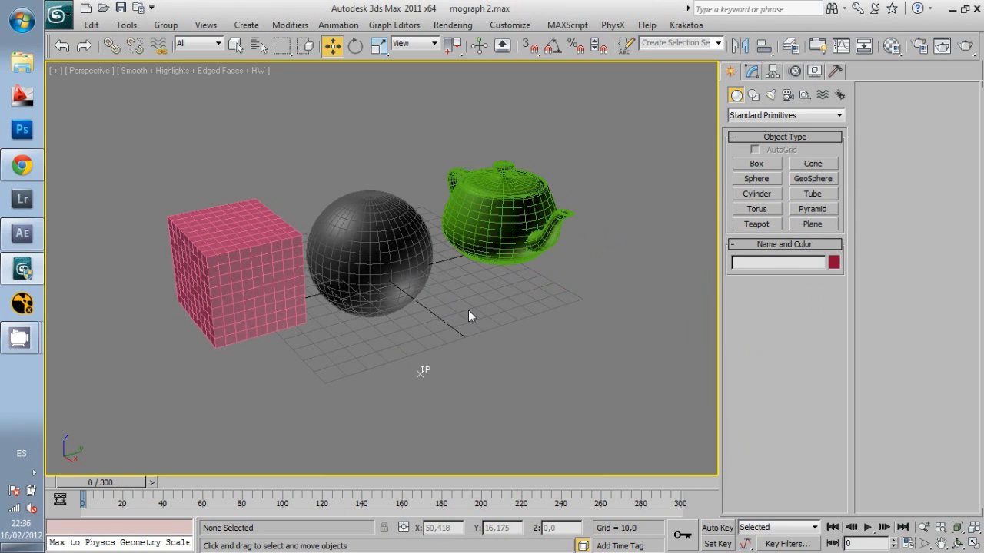
pyautogui.click(419, 370)
pyautogui.click(752, 70)
pyautogui.click(772, 214)
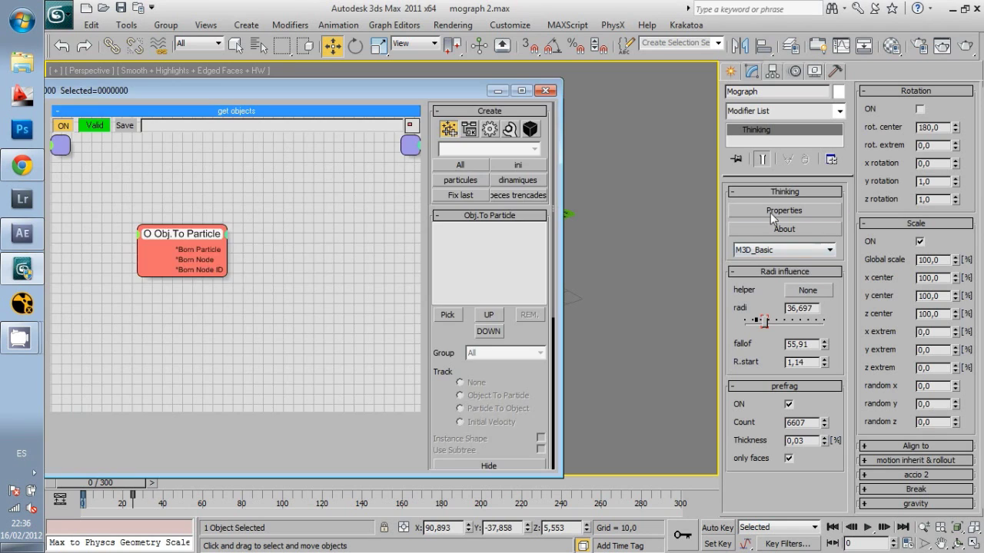
pyautogui.click(447, 314)
pyautogui.hotkey('ctrl', 'a')
pyautogui.click(659, 435)
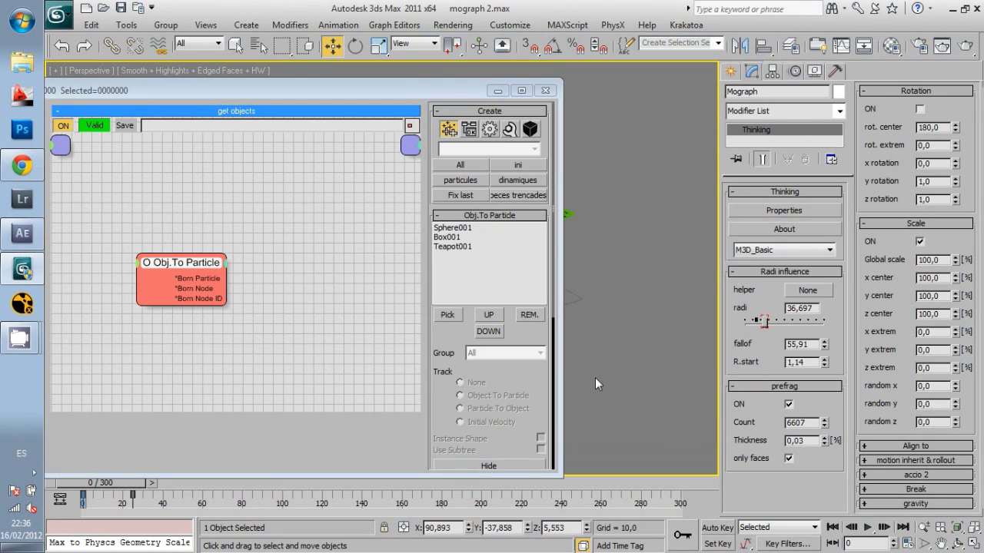
pyautogui.click(455, 230)
pyautogui.scroll(-2, 498, 442)
pyautogui.click(502, 314)
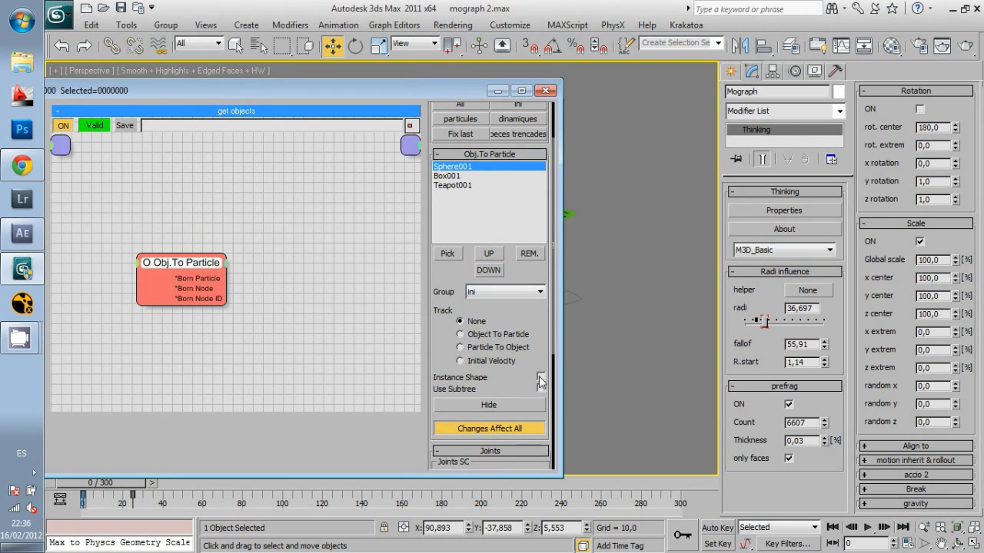
pyautogui.click(488, 404)
pyautogui.click(426, 304)
# Create Point001 as Mograph's radius influence helper and move it up and right.
pyautogui.moveTo(426, 304); pyautogui.dragTo(451, 305, button='middle')
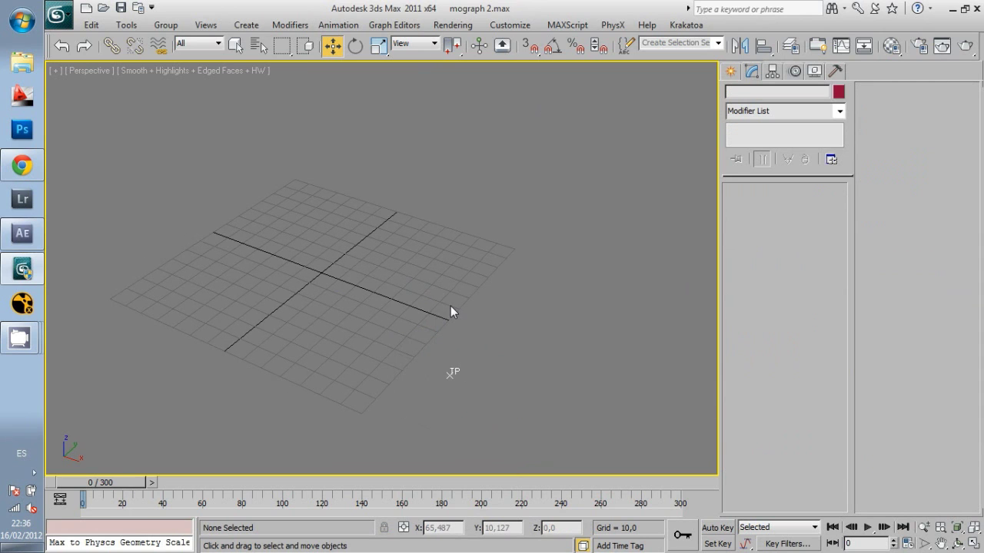
pyautogui.press('Tab')
pyautogui.write('point')
pyautogui.press('Return')
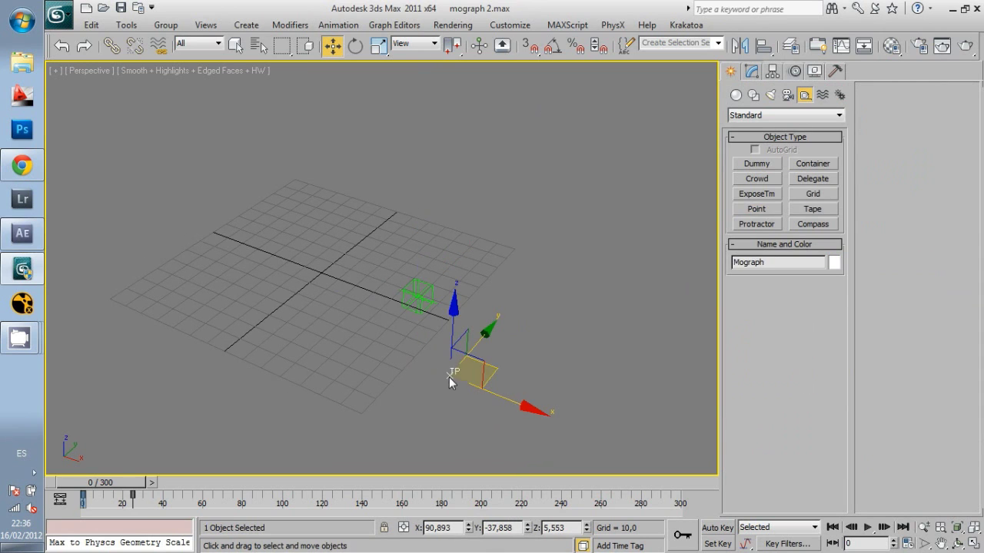
pyautogui.click(752, 71)
pyautogui.click(417, 296)
pyautogui.press('w')
pyautogui.click(419, 296)
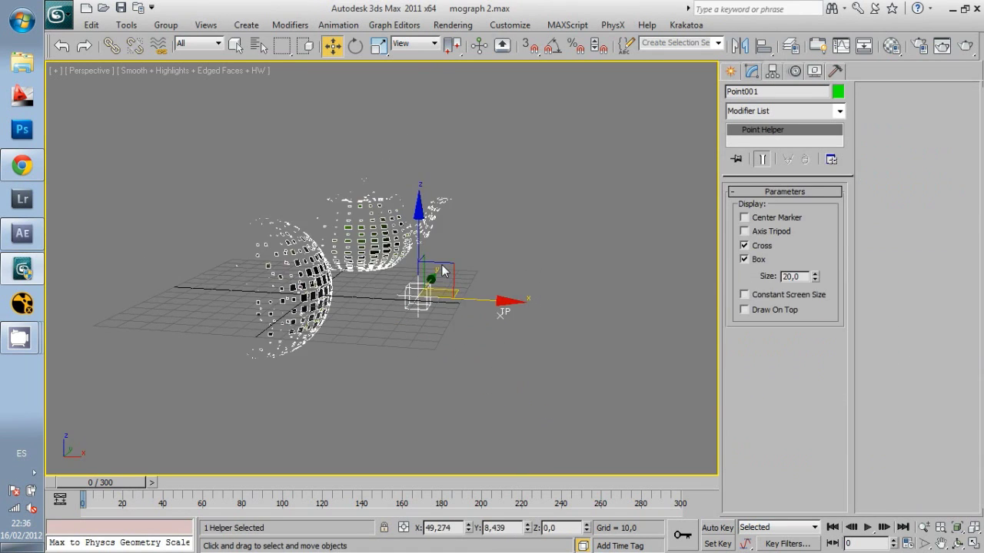
pyautogui.moveTo(444, 204); pyautogui.dragTo(481, 187)
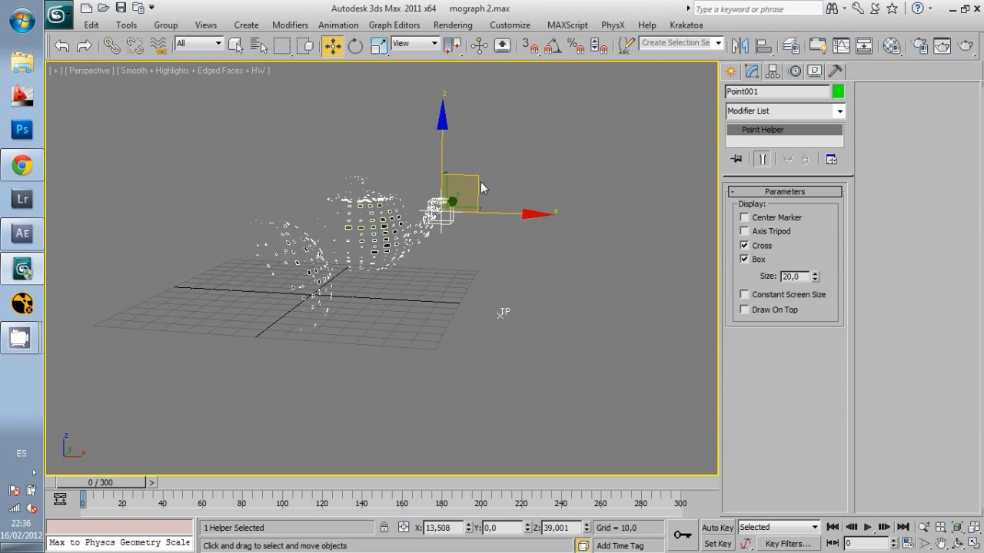
# Turn on particle scaling, sweep Point001 through the objects, and raise the radius to about 40.
pyautogui.click(501, 314)
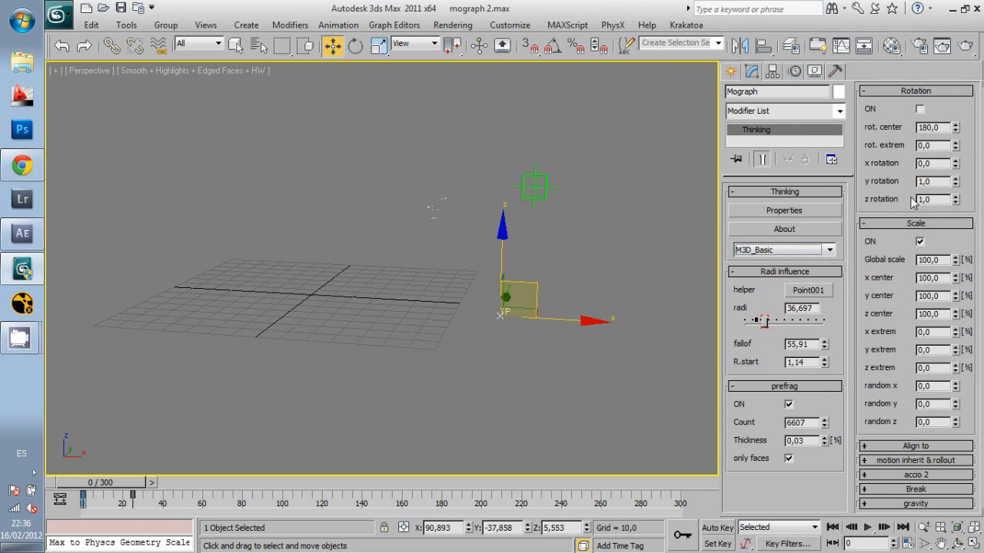
pyautogui.click(900, 90)
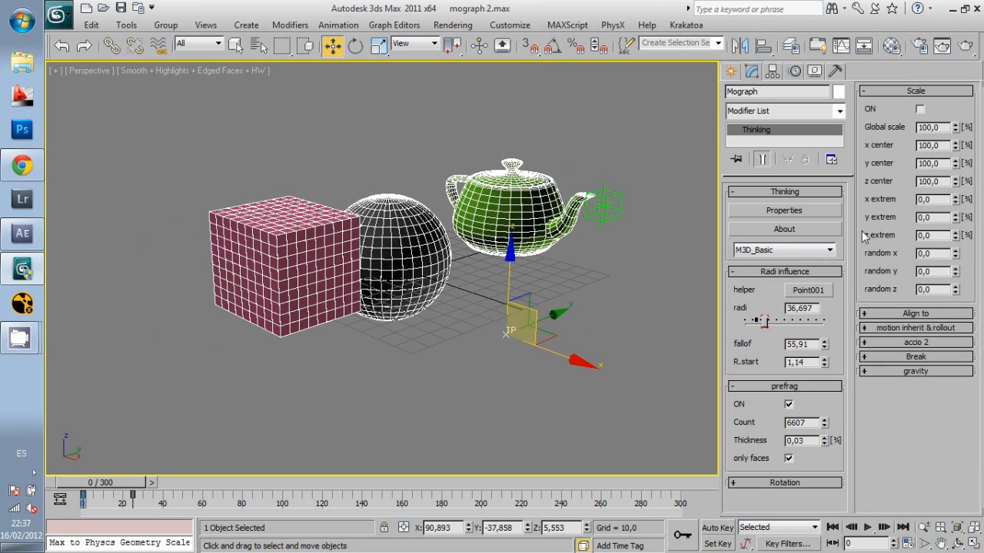
pyautogui.click(920, 109)
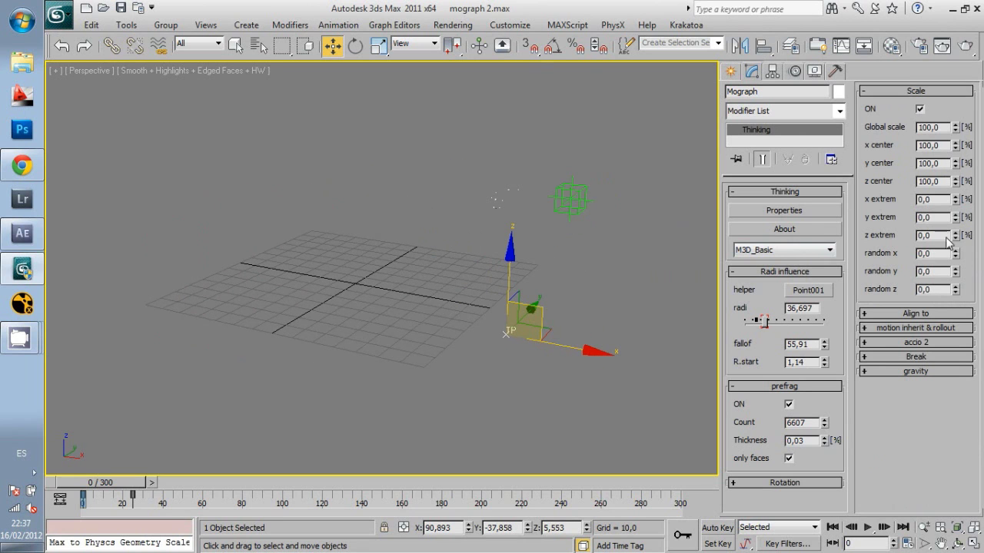
pyautogui.click(576, 197)
pyautogui.moveTo(578, 180); pyautogui.dragTo(460, 181)
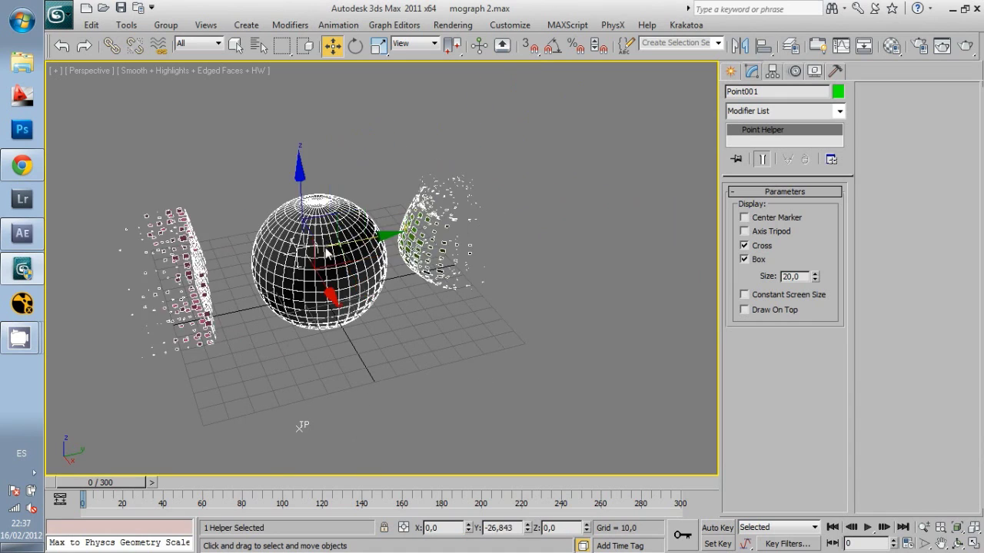
pyautogui.moveTo(460, 181)
pyautogui.mouseDown()
pyautogui.moveTo(457, 211)
pyautogui.moveTo(676, 151)
pyautogui.mouseUp()
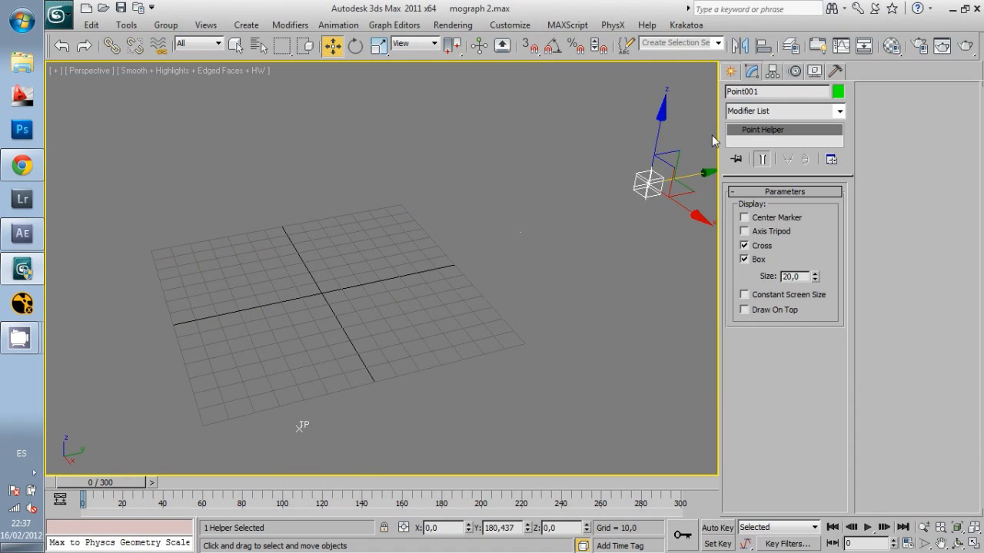
pyautogui.click(269, 422)
pyautogui.moveTo(744, 321)
pyautogui.mouseDown()
pyautogui.moveTo(766, 337)
pyautogui.moveTo(819, 344)
pyautogui.mouseUp()
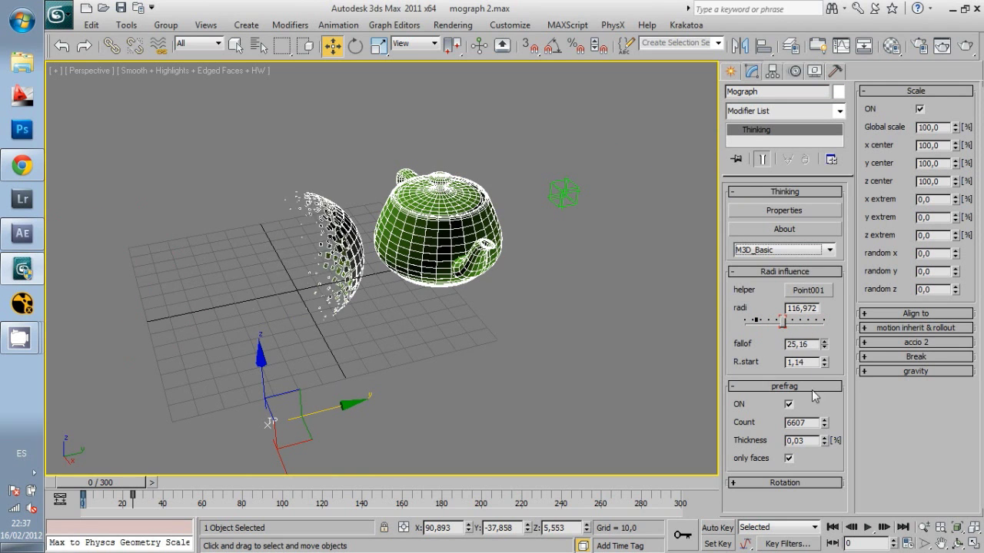
# Retune the influence radius, set falloff 94,131 and R.start 0,47, and set prefrag Count to 100.
pyautogui.moveTo(815, 396); pyautogui.dragTo(799, 411)
pyautogui.moveTo(782, 321)
pyautogui.mouseDown()
pyautogui.moveTo(771, 332)
pyautogui.moveTo(824, 346)
pyautogui.mouseUp()
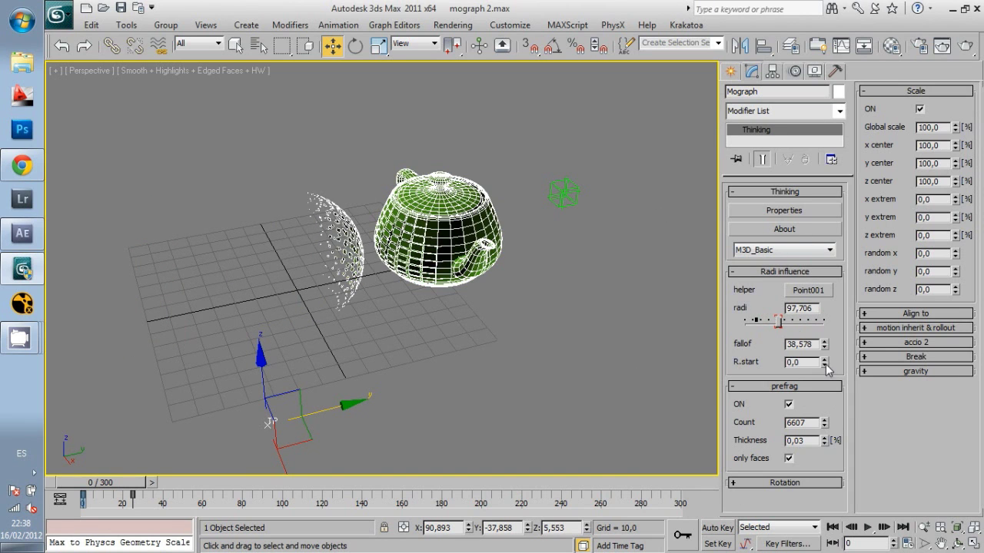
pyautogui.moveTo(778, 322); pyautogui.dragTo(753, 341)
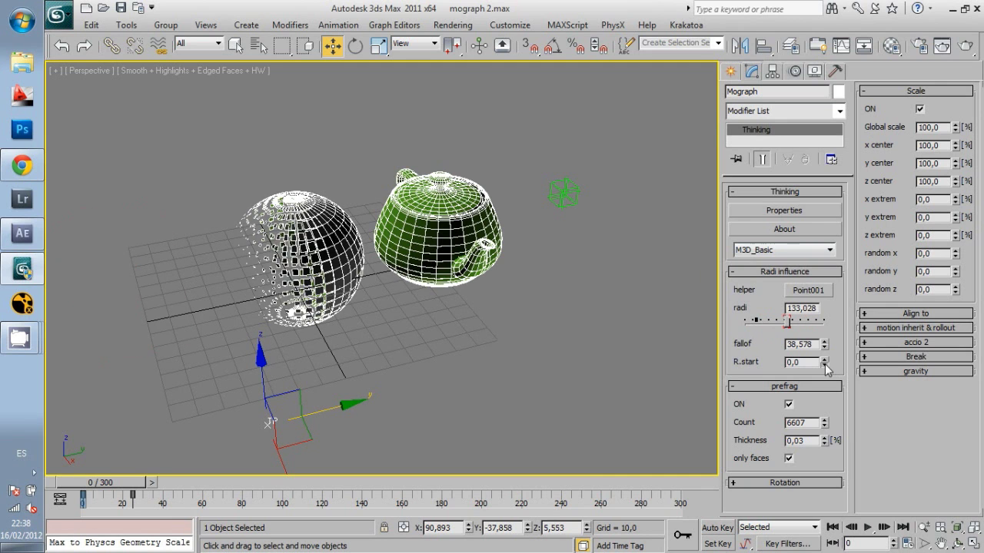
pyautogui.moveTo(823, 344); pyautogui.dragTo(816, 240)
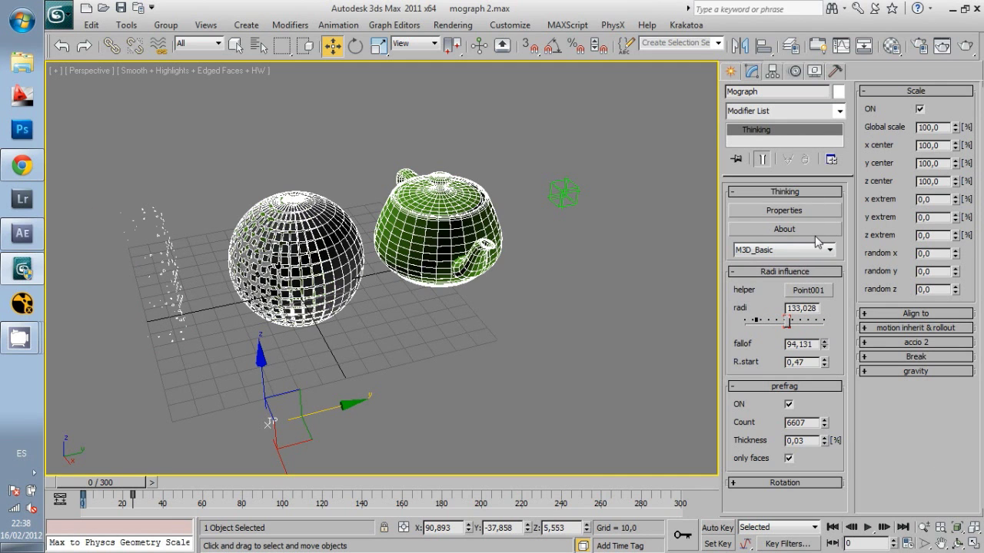
pyautogui.moveTo(787, 327); pyautogui.dragTo(784, 335)
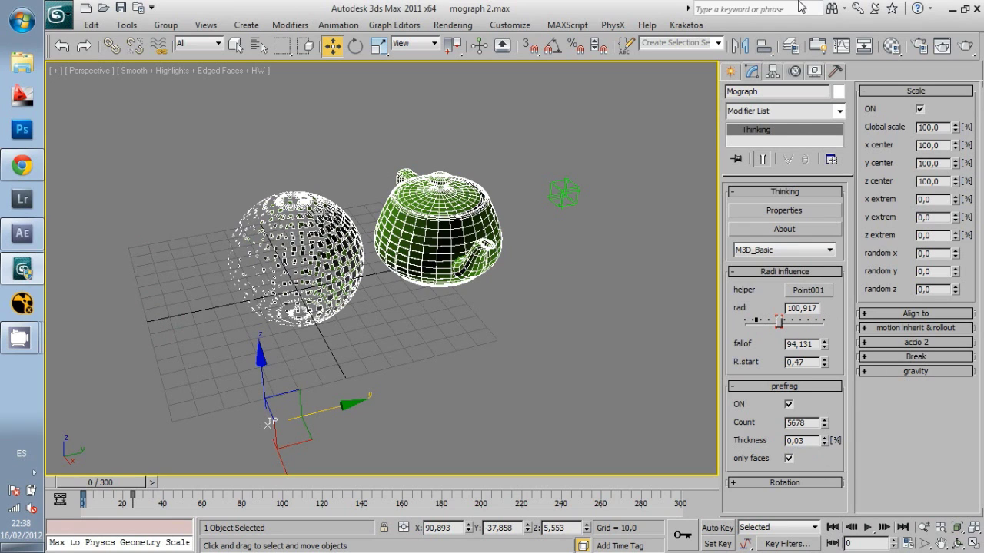
pyautogui.write('200')
pyautogui.press('Return')
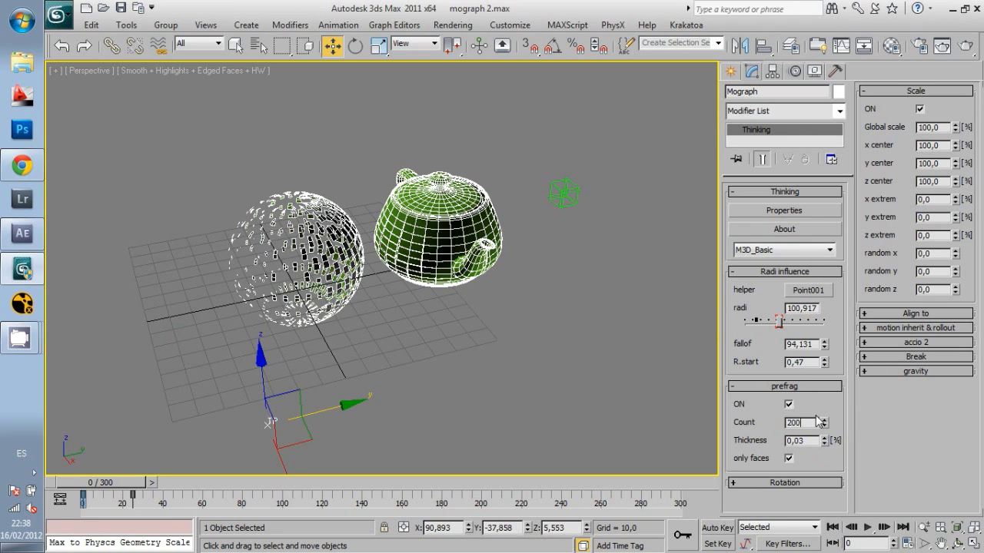
pyautogui.press('Return')
pyautogui.write('100')
pyautogui.press('Return')
pyautogui.moveTo(779, 321)
pyautogui.mouseDown()
pyautogui.moveTo(774, 328)
pyautogui.moveTo(794, 321)
pyautogui.moveTo(775, 329)
pyautogui.mouseUp()
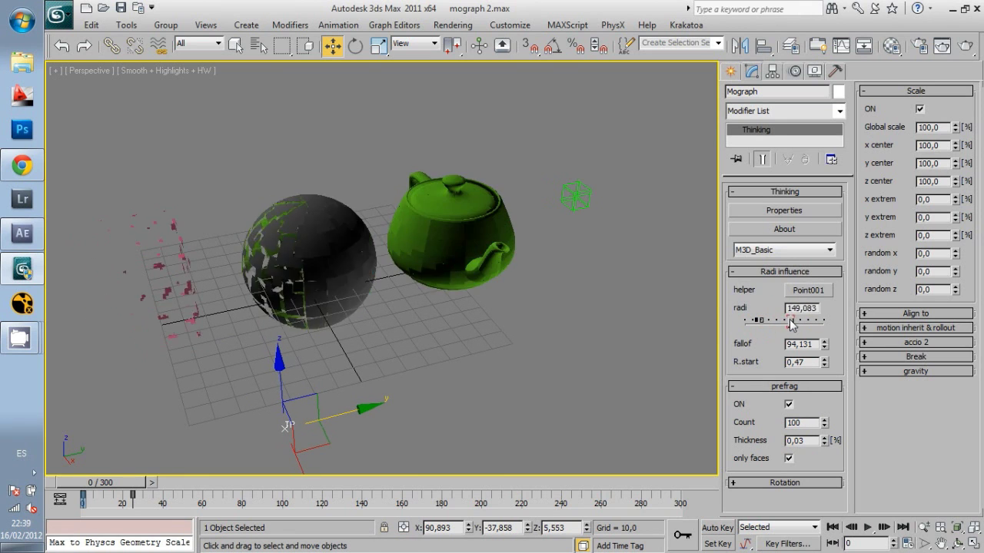
# Set z extreme scaling to 100 and move Point001 upward.
pyautogui.click(581, 204)
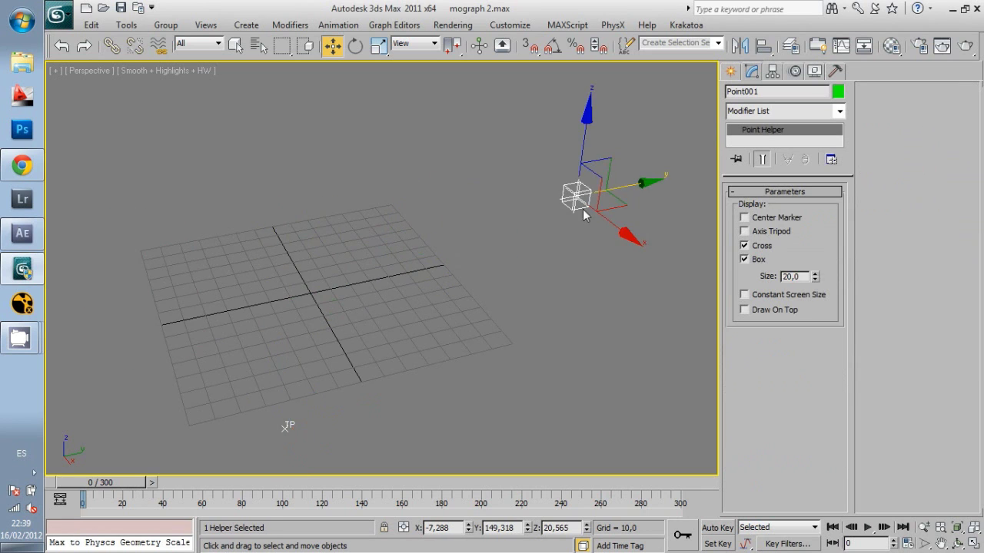
pyautogui.click(453, 323)
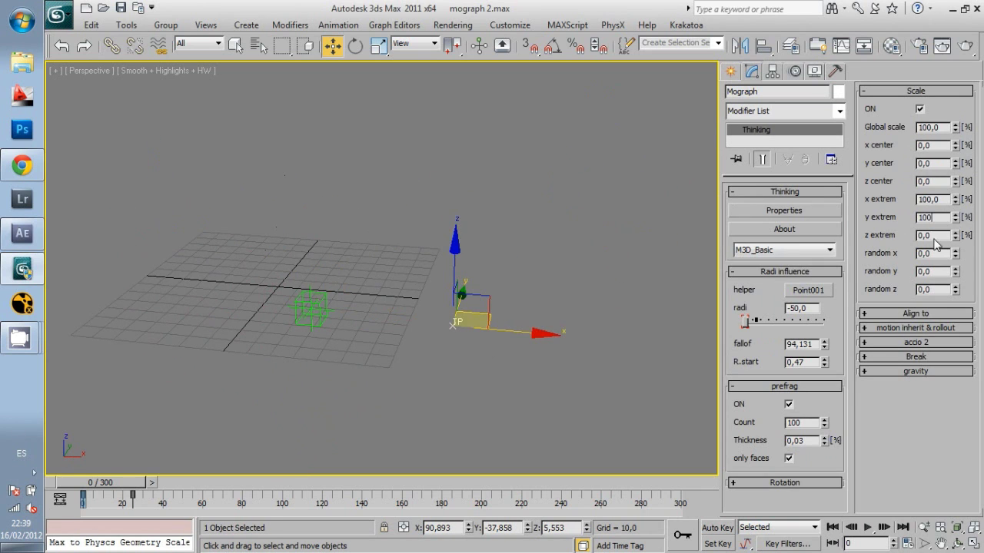
pyautogui.moveTo(956, 235); pyautogui.dragTo(955, 227)
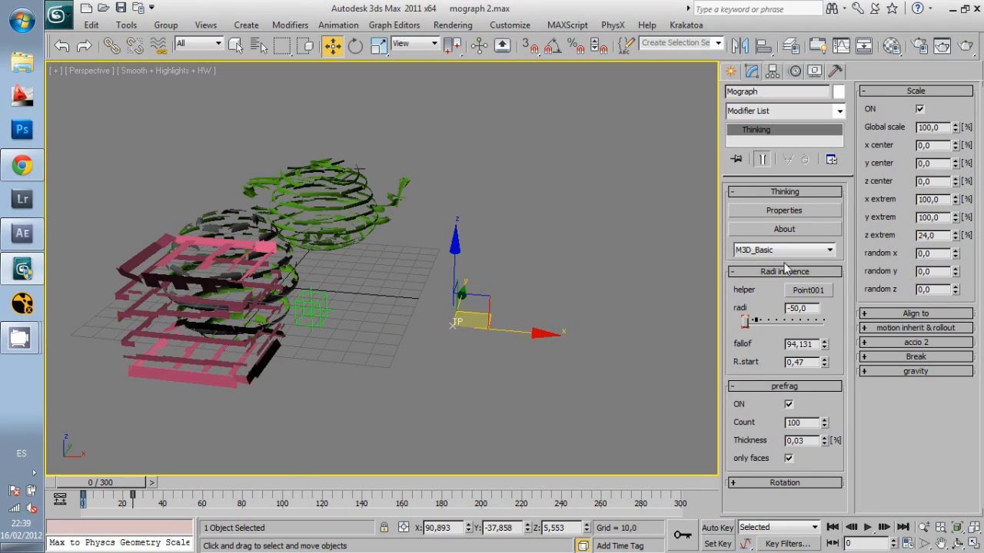
pyautogui.keyDown('alt'); pyautogui.moveTo(679, 213); pyautogui.dragTo(329, 275, button='middle'); pyautogui.keyUp('alt')
pyautogui.click(329, 275)
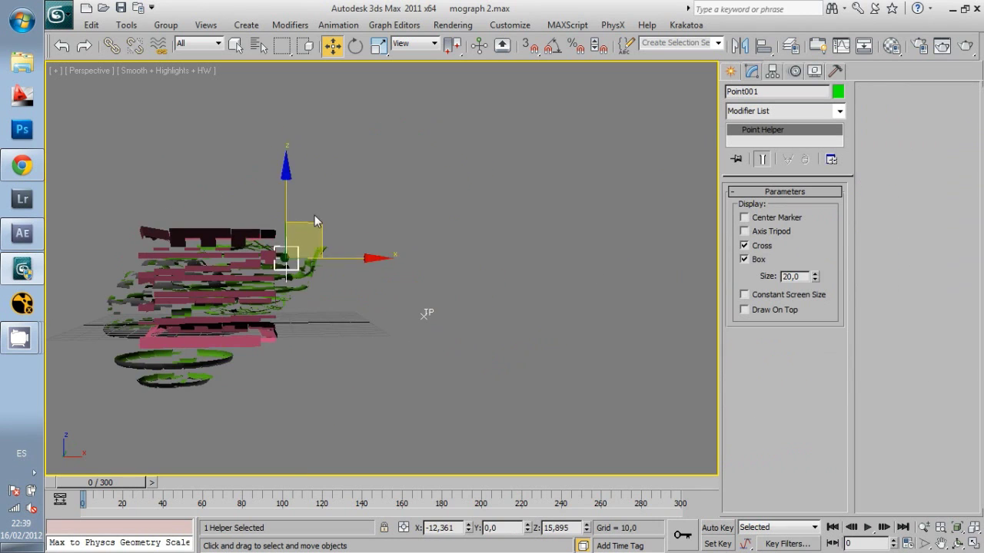
pyautogui.moveTo(318, 220); pyautogui.dragTo(273, 261)
pyautogui.click(449, 313)
pyautogui.write('100')
pyautogui.press('Return')
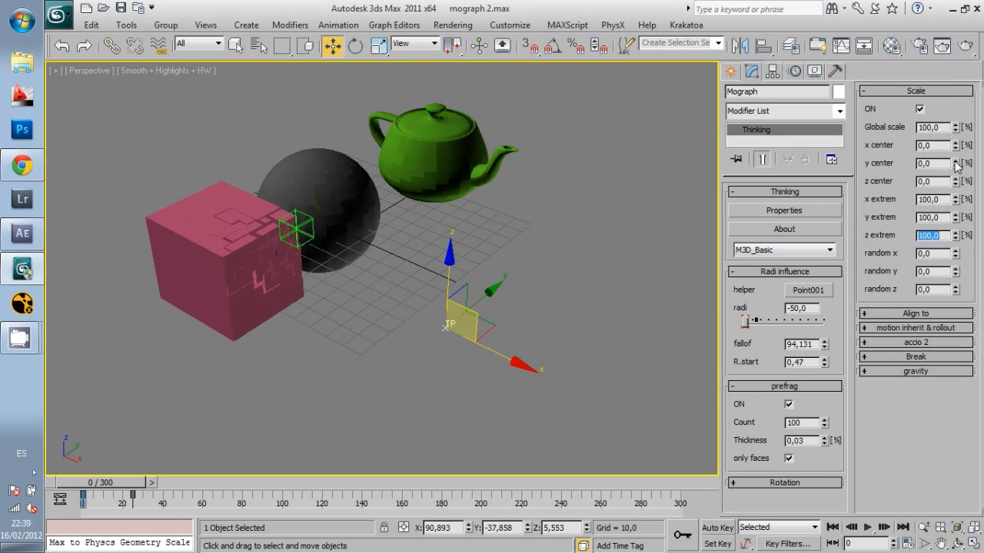
# Move Point001 next to the teapot and reselect the Mograph object.
pyautogui.keyDown('alt'); pyautogui.moveTo(513, 233); pyautogui.dragTo(409, 256, button='middle'); pyautogui.keyUp('alt')
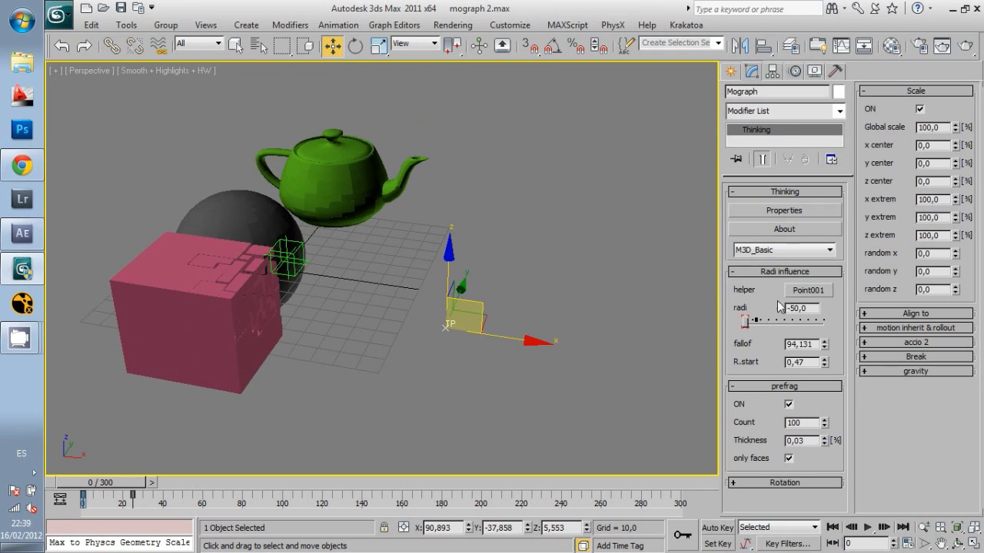
pyautogui.click(293, 263)
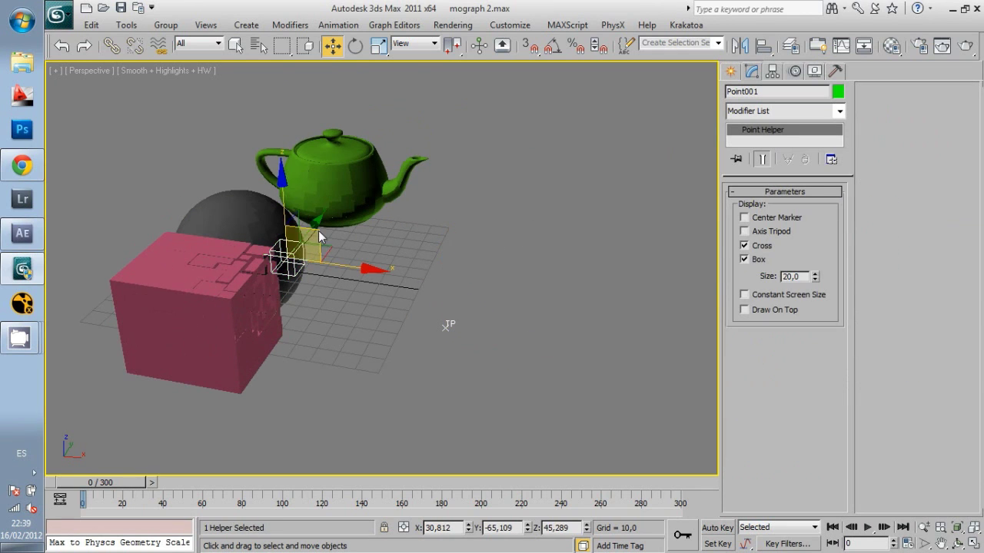
pyautogui.moveTo(271, 236); pyautogui.dragTo(327, 219)
pyautogui.click(450, 325)
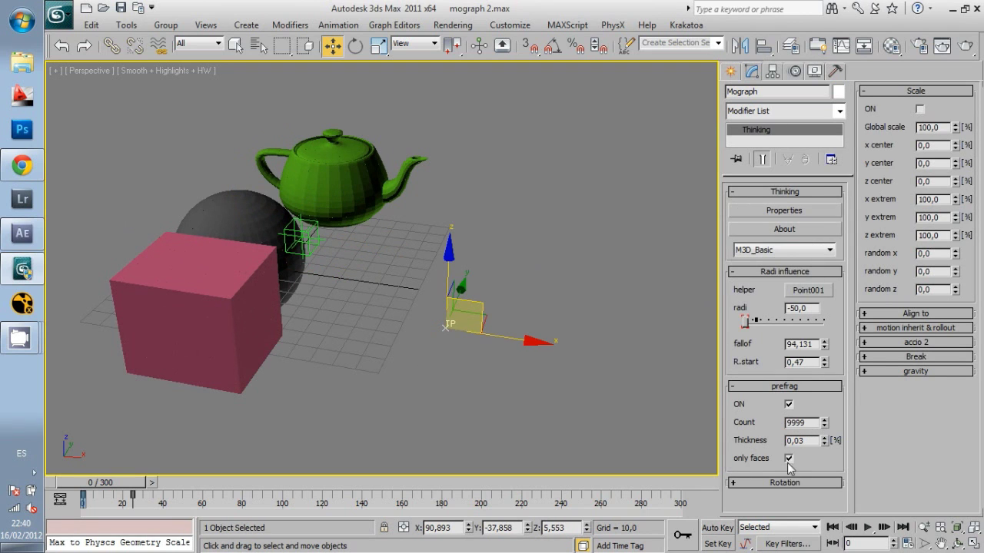
pyautogui.click(300, 238)
pyautogui.moveTo(341, 223); pyautogui.dragTo(442, 244)
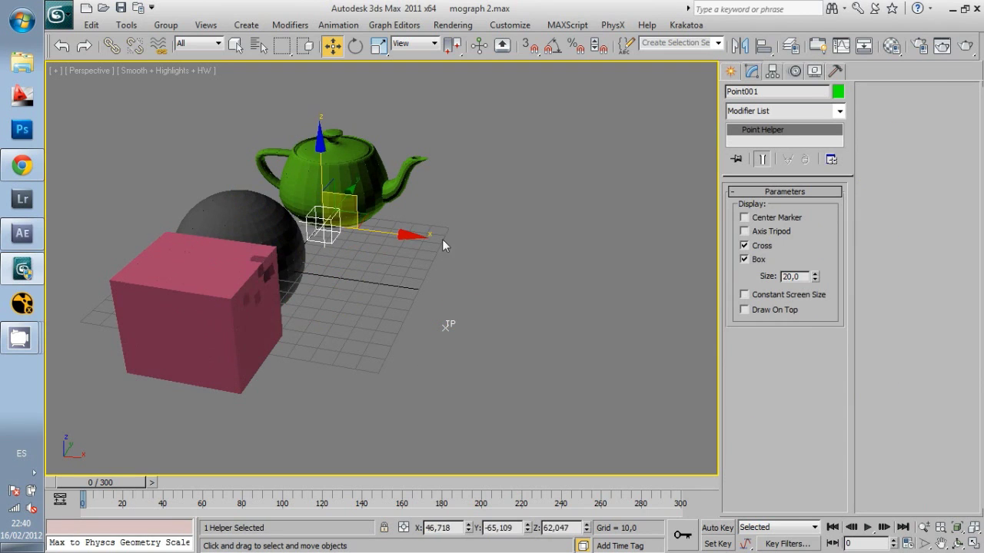
pyautogui.click(448, 325)
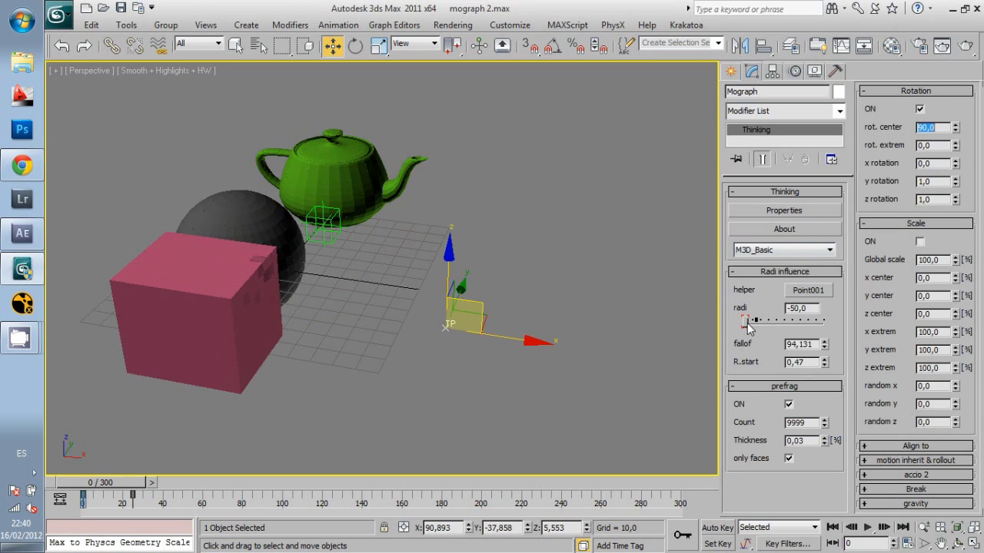
# Raise the influence radius from -50 to about 37 and move Point001 down into the cube.
pyautogui.moveTo(749, 328)
pyautogui.mouseDown()
pyautogui.moveTo(766, 319)
pyautogui.moveTo(757, 327)
pyautogui.mouseUp()
pyautogui.click(322, 222)
pyautogui.moveTo(331, 217); pyautogui.dragTo(454, 116)
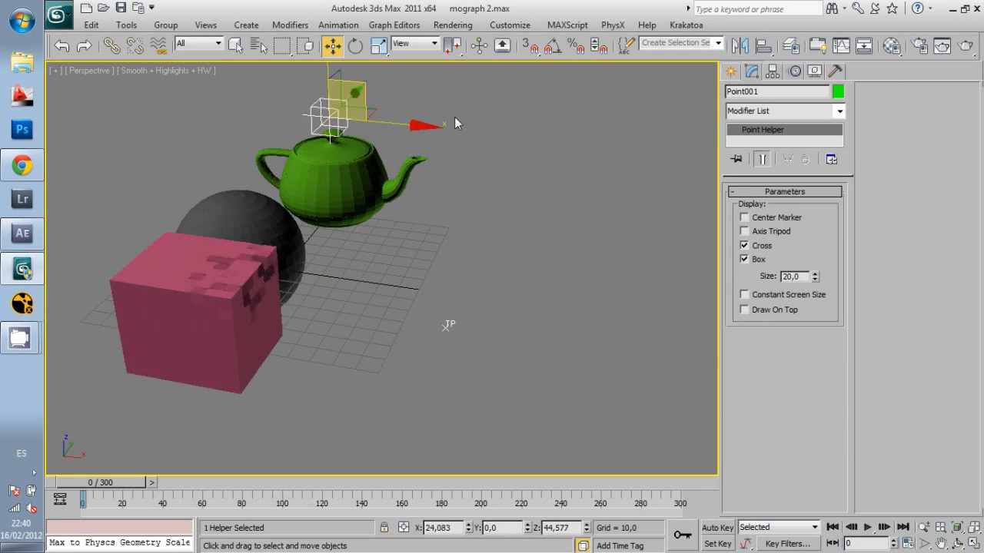
pyautogui.keyDown('alt'); pyautogui.moveTo(454, 123); pyautogui.dragTo(408, 283, button='middle'); pyautogui.keyUp('alt')
pyautogui.moveTo(528, 257)
pyautogui.mouseDown()
pyautogui.moveTo(283, 254)
pyautogui.moveTo(341, 277)
pyautogui.mouseUp()
pyautogui.keyDown('alt'); pyautogui.moveTo(342, 276); pyautogui.dragTo(426, 271, button='middle'); pyautogui.keyUp('alt')
pyautogui.click(254, 292)
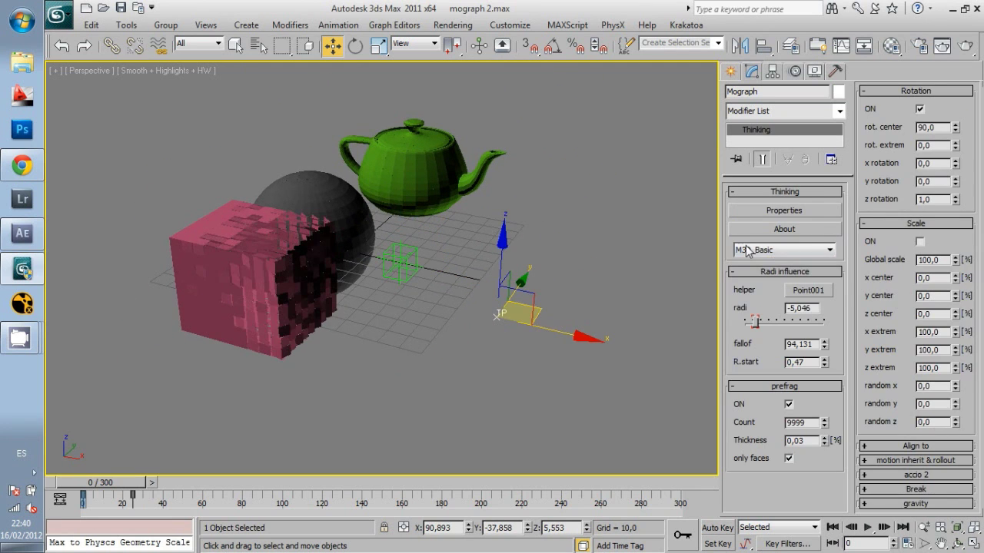
# Move Point001 through the cube, reset the scale extreme to zero, and sweep it across the grid.
pyautogui.click(406, 261)
pyautogui.moveTo(440, 256); pyautogui.dragTo(504, 327)
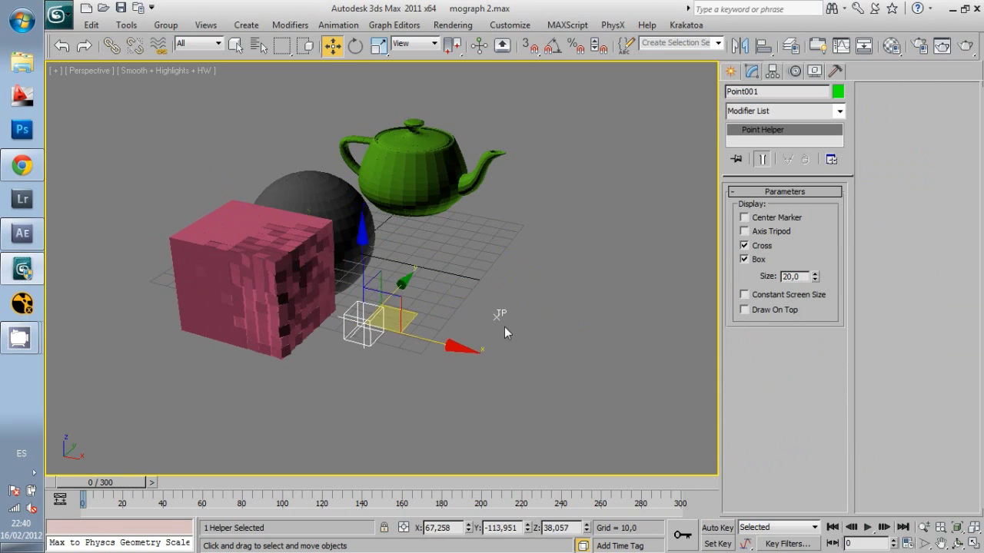
pyautogui.click(501, 318)
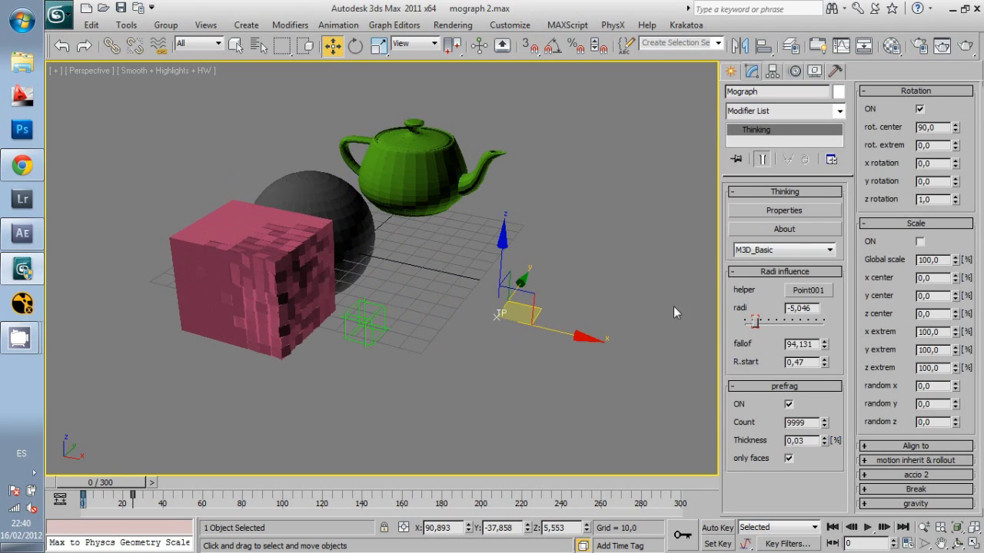
pyautogui.click(384, 322)
pyautogui.moveTo(367, 322)
pyautogui.mouseDown()
pyautogui.moveTo(302, 256)
pyautogui.moveTo(465, 306)
pyautogui.mouseUp()
pyautogui.click(502, 321)
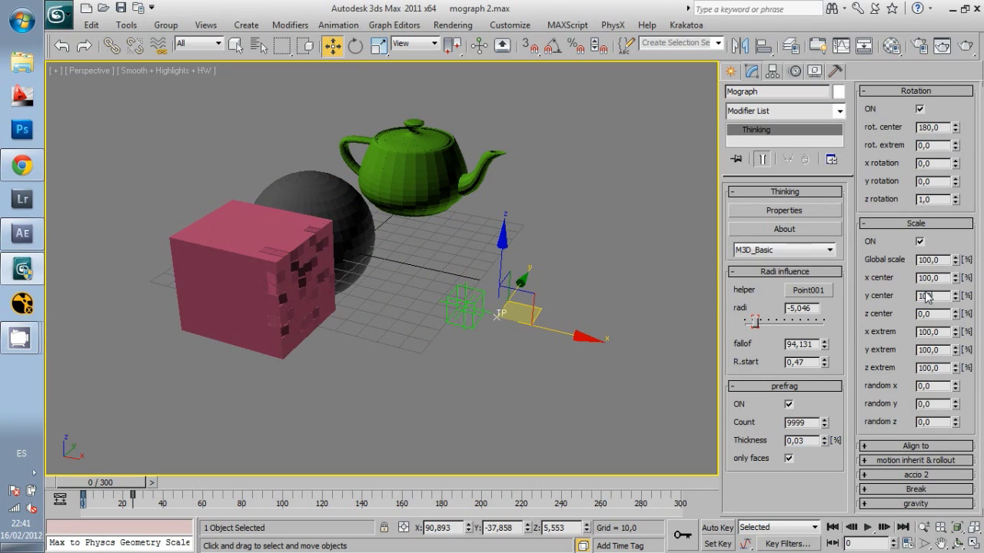
pyautogui.rightClick(953, 334)
pyautogui.click(476, 300)
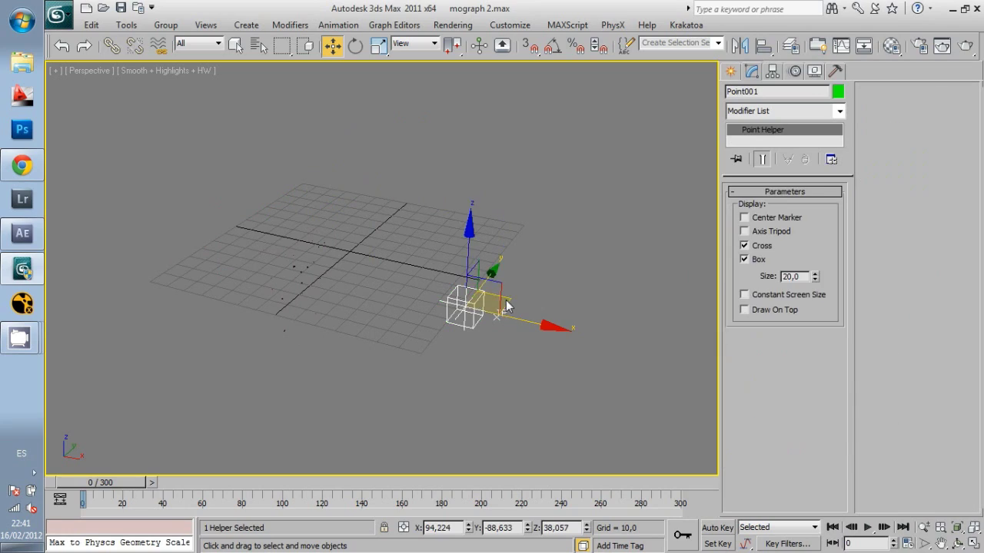
pyautogui.moveTo(364, 278)
pyautogui.mouseDown()
pyautogui.moveTo(150, 308)
pyautogui.moveTo(373, 263)
pyautogui.moveTo(609, 242)
pyautogui.moveTo(467, 180)
pyautogui.moveTo(115, 285)
pyautogui.moveTo(589, 285)
pyautogui.moveTo(563, 374)
pyautogui.moveTo(259, 220)
pyautogui.moveTo(451, 330)
pyautogui.mouseUp()
pyautogui.scroll(3, 549, 240)
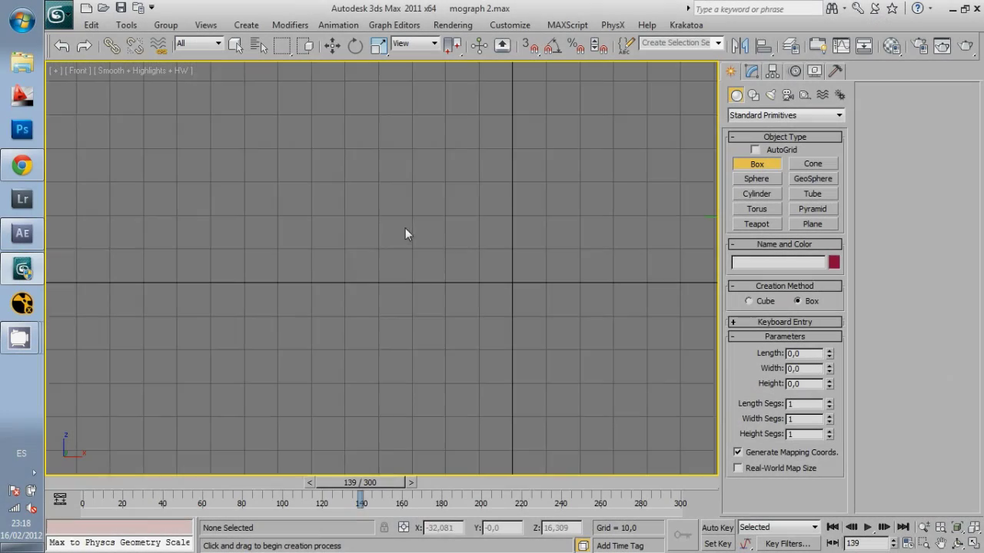
# Create a thin box named rajola with its pivot at its bottom corner.
pyautogui.moveTo(394, 222); pyautogui.dragTo(431, 256)
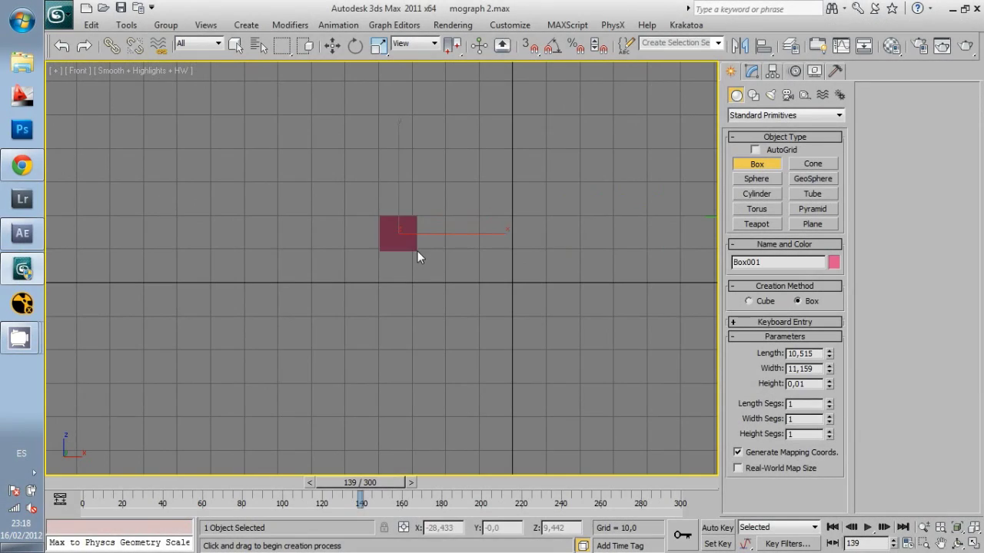
pyautogui.click(447, 253)
pyautogui.rightClick(448, 249)
pyautogui.click(752, 71)
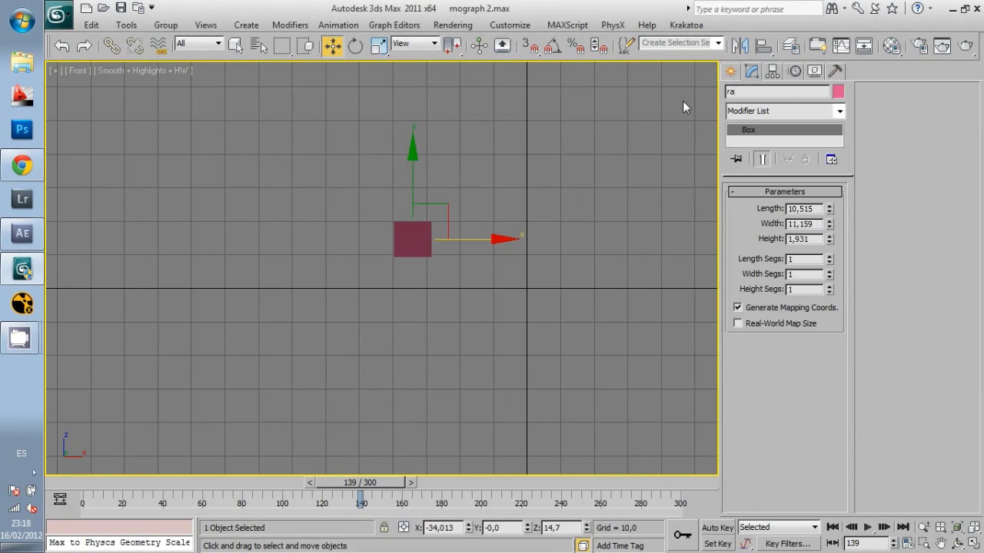
pyautogui.write('rajola')
pyautogui.click(772, 71)
pyautogui.click(785, 161)
pyautogui.scroll(10, 408, 246)
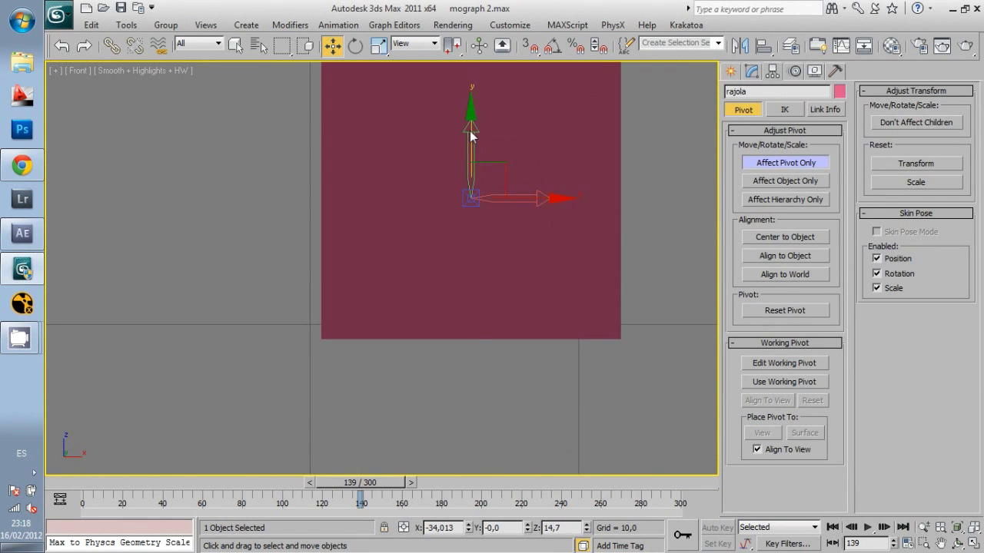
pyautogui.moveTo(469, 130); pyautogui.dragTo(440, 269)
pyautogui.moveTo(441, 269); pyautogui.dragTo(382, 247, button='middle')
# Make 15 instanced copies of the rajola tile in a row to the right.
pyautogui.keyDown('shift'); pyautogui.moveTo(407, 326); pyautogui.dragTo(622, 317); pyautogui.keyUp('shift')
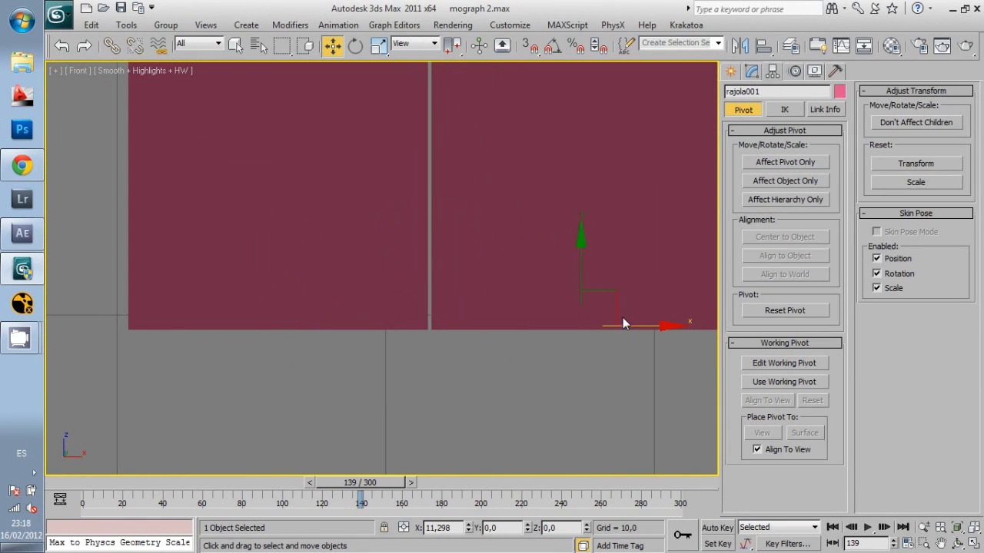
pyautogui.write('15')
pyautogui.click(515, 344)
pyautogui.scroll(-5, 477, 341)
pyautogui.moveTo(659, 287); pyautogui.dragTo(165, 330)
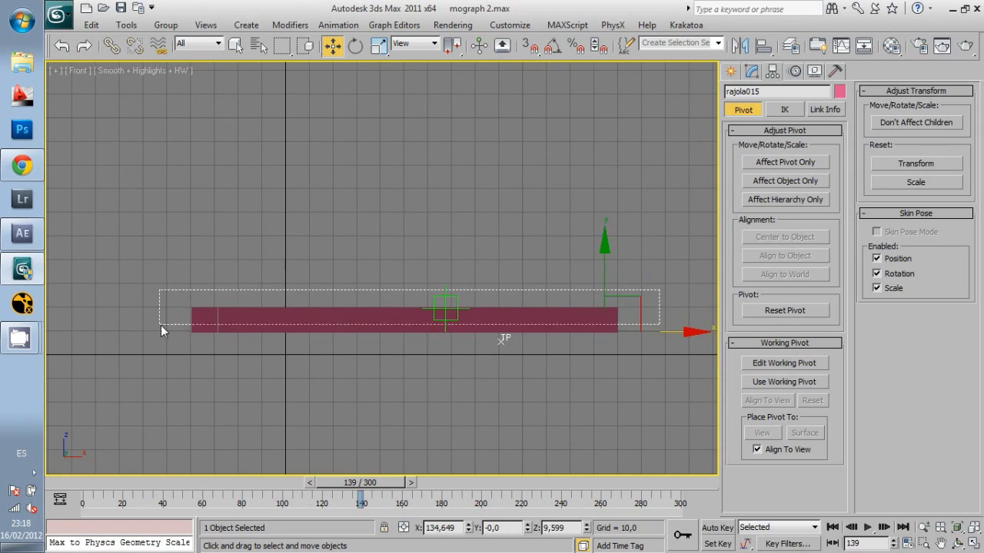
pyautogui.scroll(3, 485, 302)
pyautogui.scroll(3, 485, 302)
# Clone the tile row upward into a stacked wall.
pyautogui.keyDown('shift'); pyautogui.moveTo(449, 182); pyautogui.dragTo(451, 79); pyautogui.keyUp('shift')
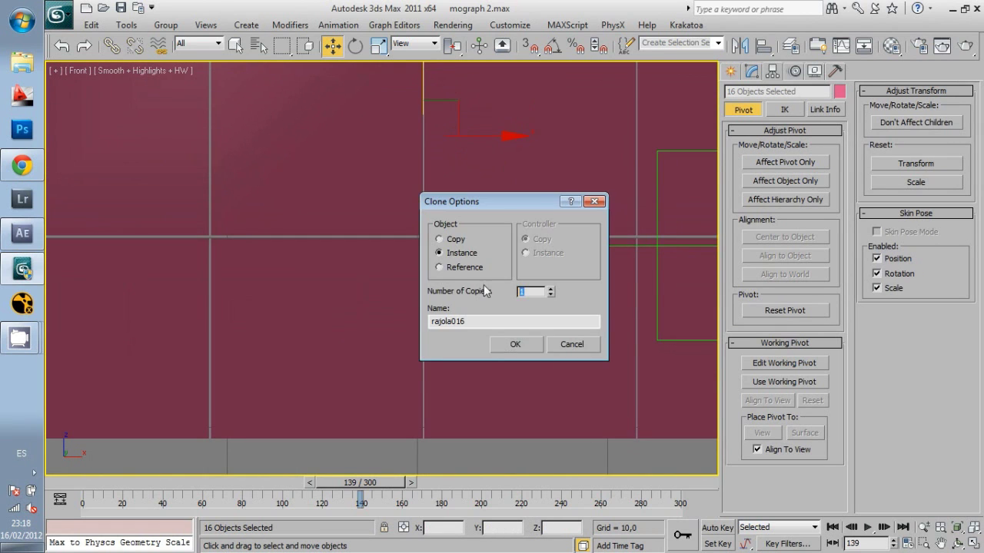
pyautogui.click(512, 343)
pyautogui.scroll(-4, 391, 262)
pyautogui.keyDown('alt'); pyautogui.moveTo(391, 268); pyautogui.dragTo(474, 333, button='middle'); pyautogui.keyUp('alt')
pyautogui.click(478, 341)
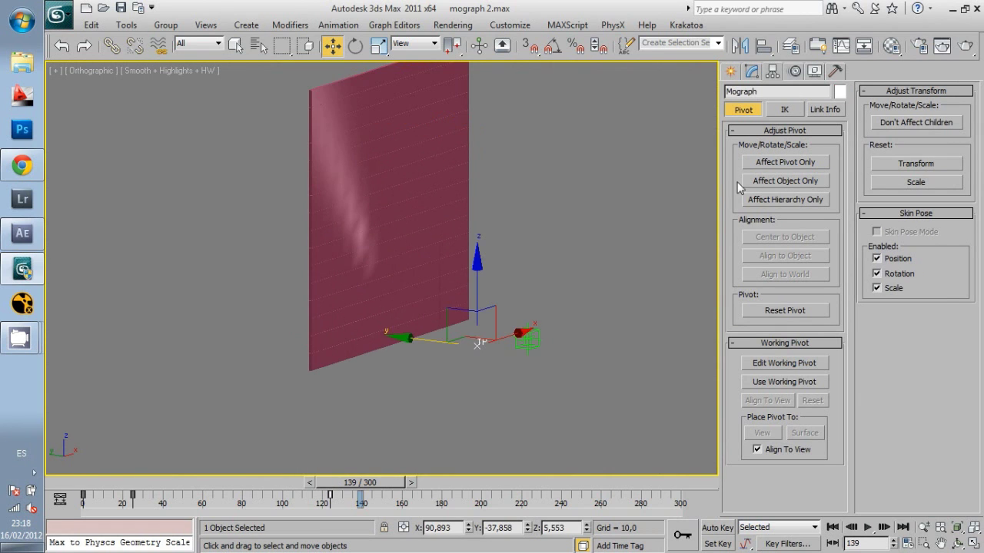
pyautogui.click(753, 70)
# Pick every rajola tile into the Obj.To Particle object list, then close the node editor.
pyautogui.click(785, 192)
pyautogui.click(785, 210)
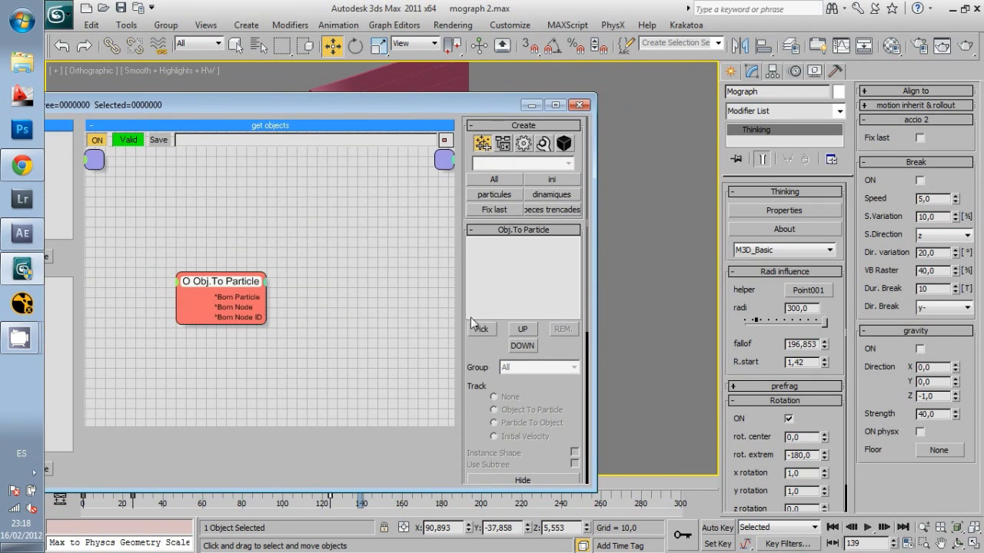
pyautogui.click(478, 328)
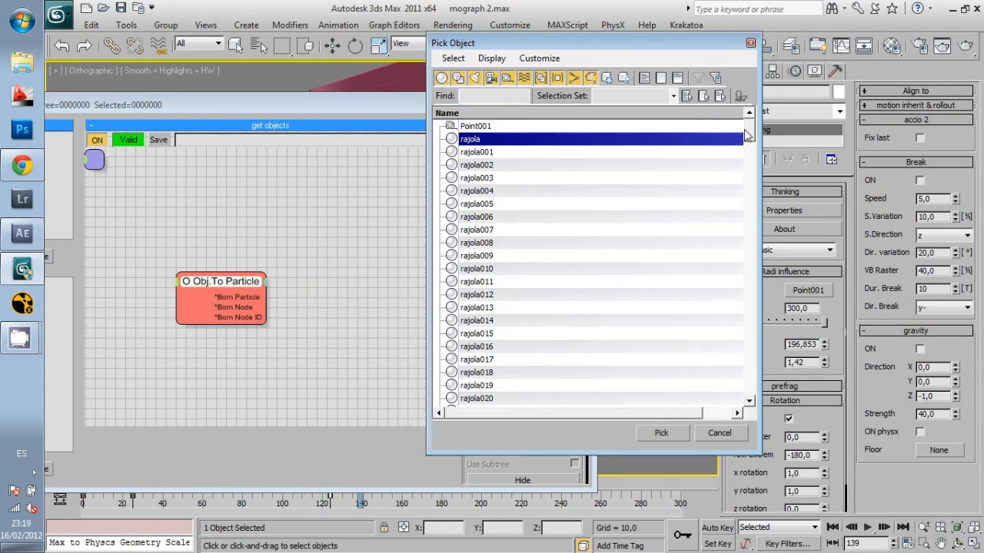
pyautogui.moveTo(745, 135); pyautogui.dragTo(749, 400)
pyautogui.keyDown('shift'); pyautogui.click(692, 398); pyautogui.keyUp('shift')
pyautogui.click(642, 431)
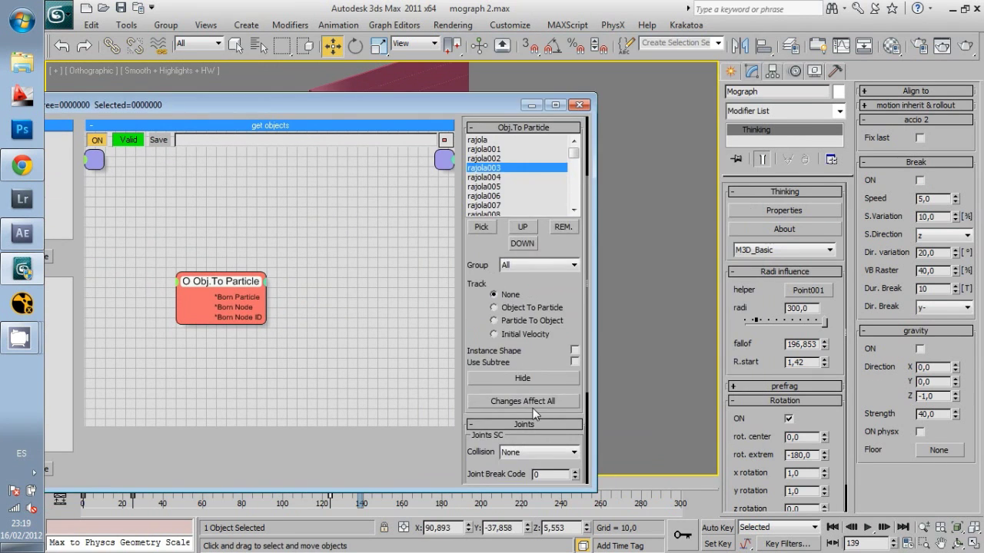
pyautogui.click(563, 378)
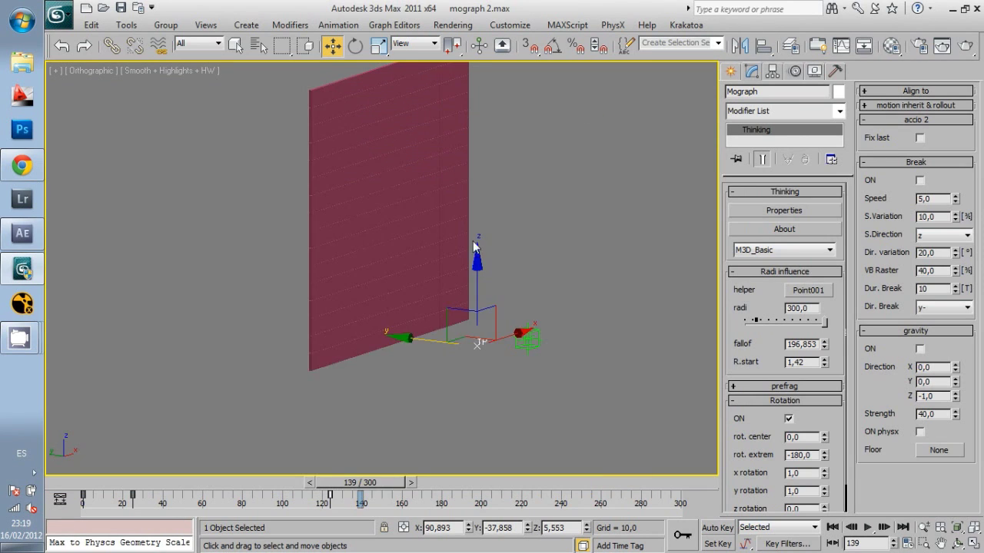
# Move Point001 left across the tile wall and adjust Mograph's radi setting.
pyautogui.click(538, 345)
pyautogui.moveTo(496, 346); pyautogui.dragTo(346, 350)
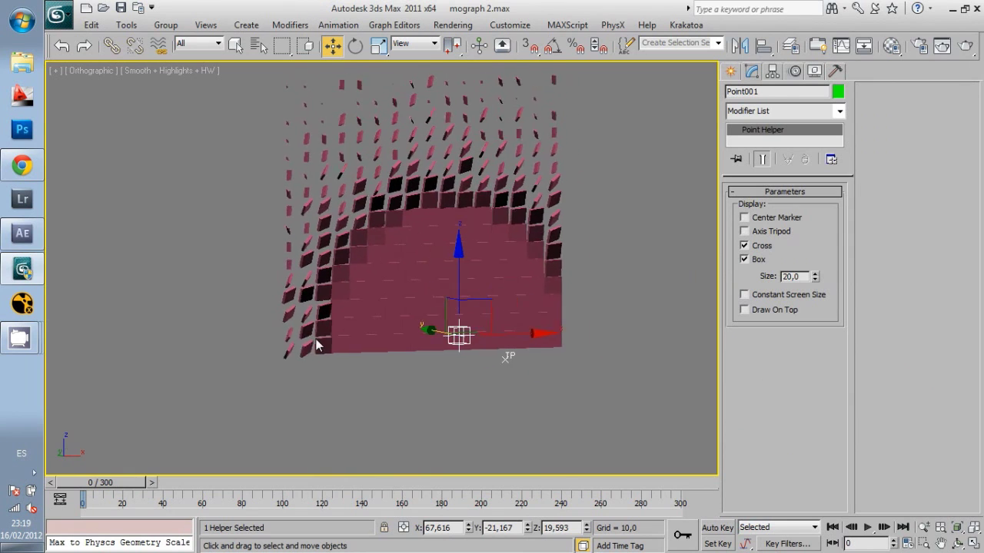
pyautogui.click(506, 356)
pyautogui.rightClick(344, 495)
pyautogui.click(342, 481)
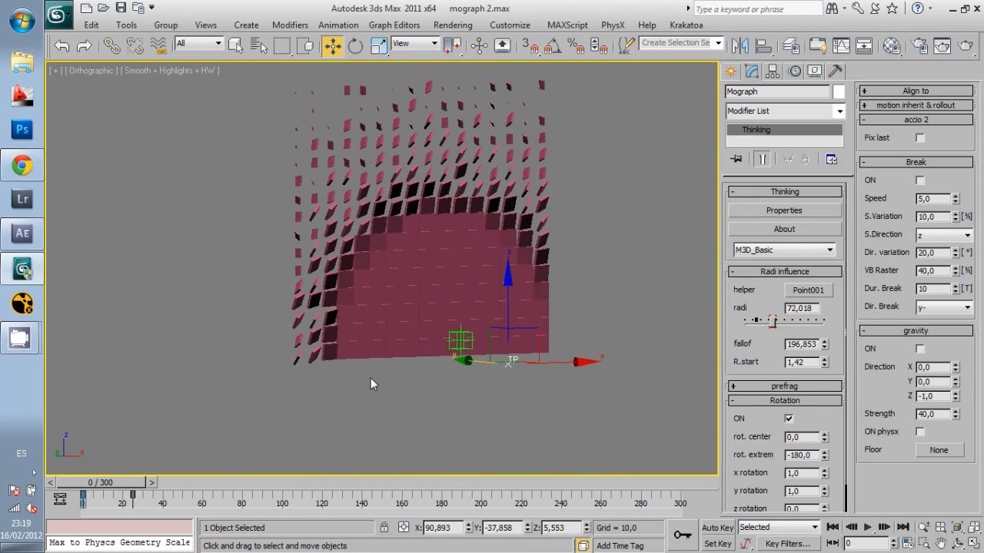
pyautogui.click(461, 360)
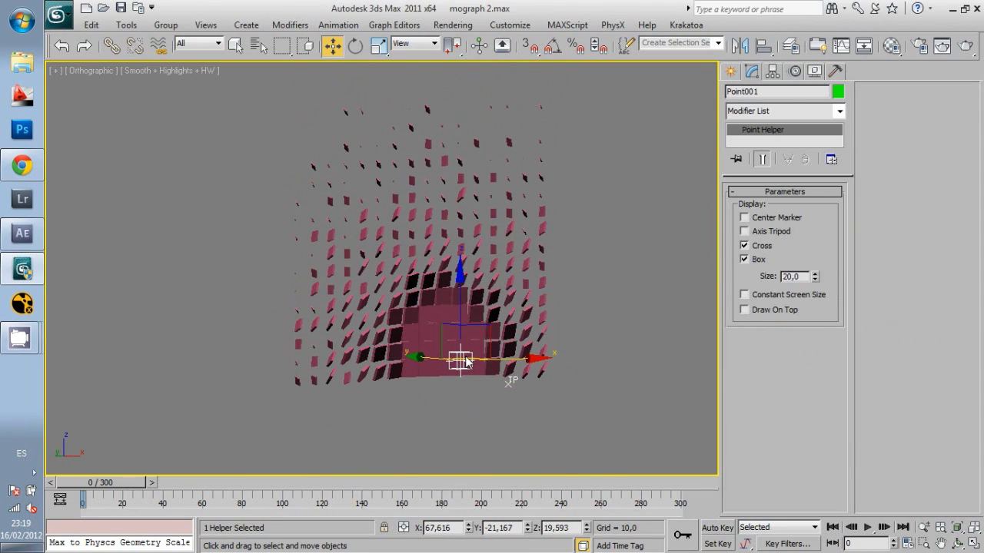
pyautogui.click(505, 386)
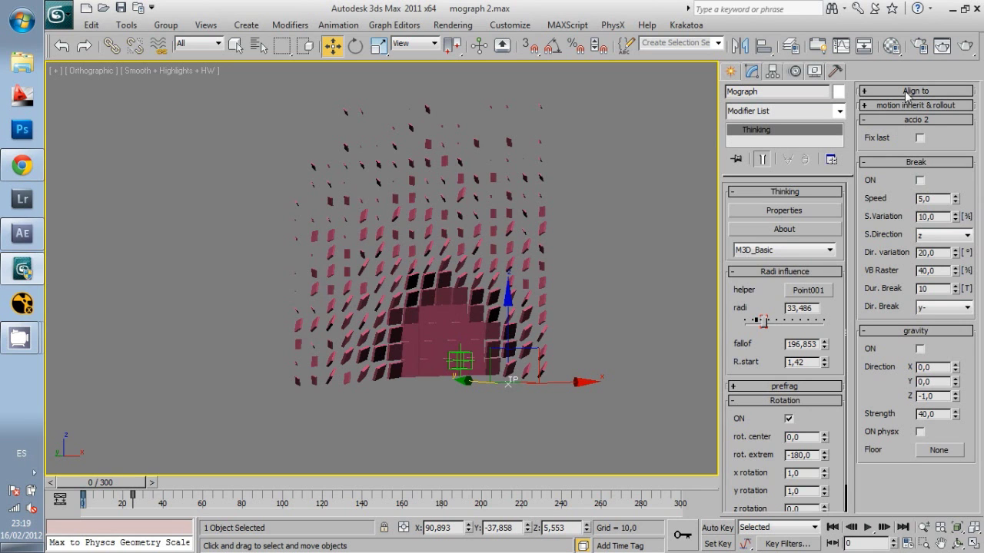
pyautogui.scroll(-1, 792, 399)
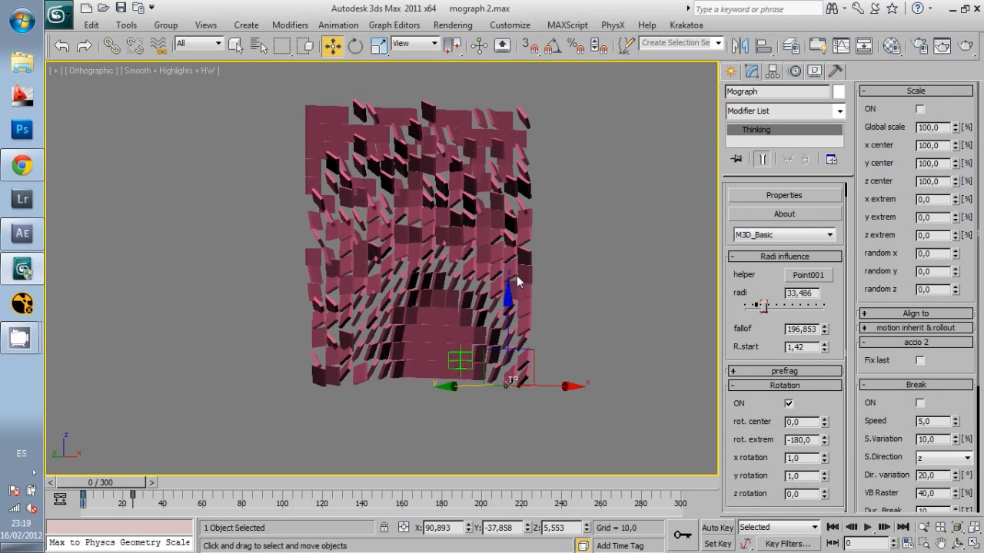
# Move Point001 up into the wall and lower the falloff to 80,71.
pyautogui.click(459, 360)
pyautogui.moveTo(459, 360); pyautogui.dragTo(446, 257)
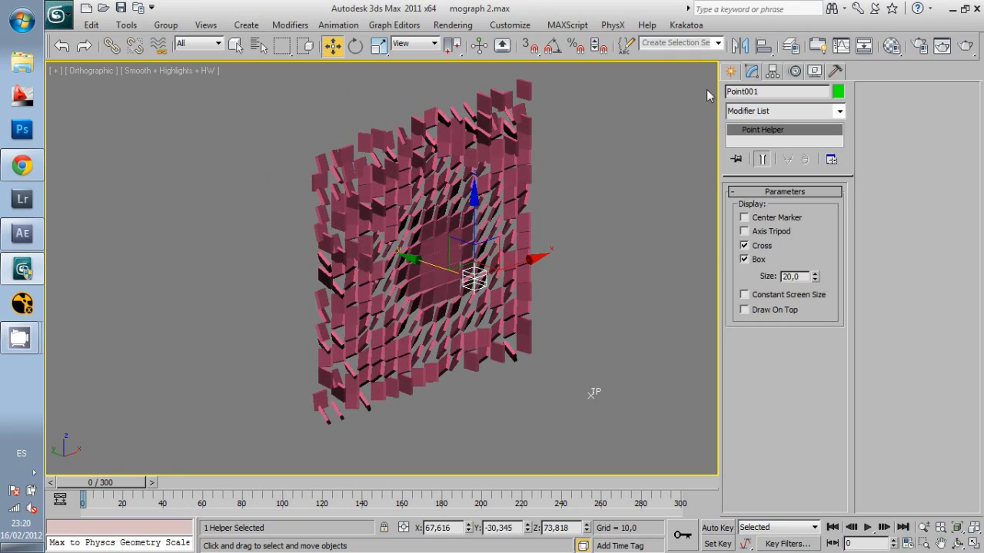
pyautogui.click(593, 392)
pyautogui.moveTo(824, 347); pyautogui.dragTo(809, 398)
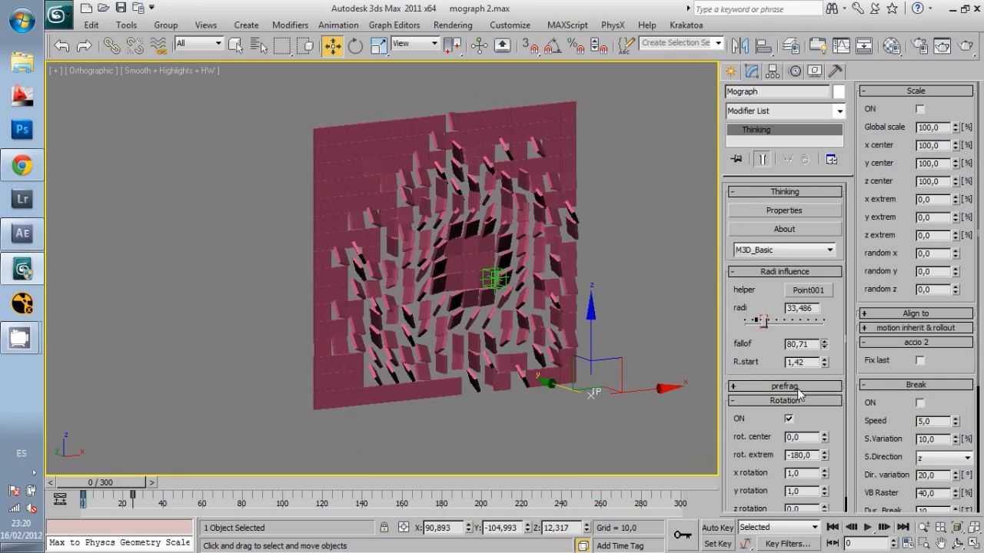
pyautogui.moveTo(484, 282); pyautogui.dragTo(500, 265)
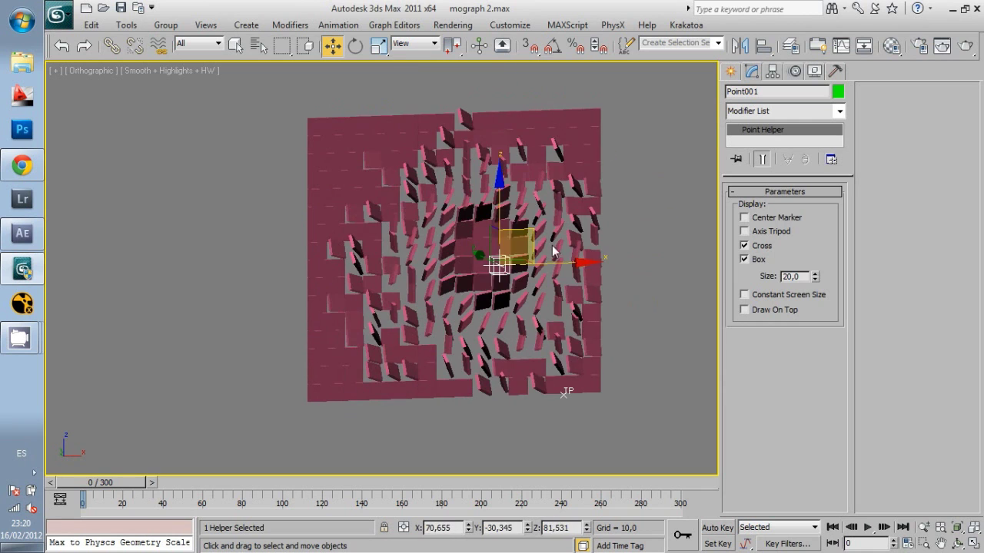
pyautogui.click(580, 380)
# Reset x rotation to 0 and change z rotation so tiles twist around Point001.
pyautogui.scroll(-1, 740, 393)
pyautogui.rightClick(826, 461)
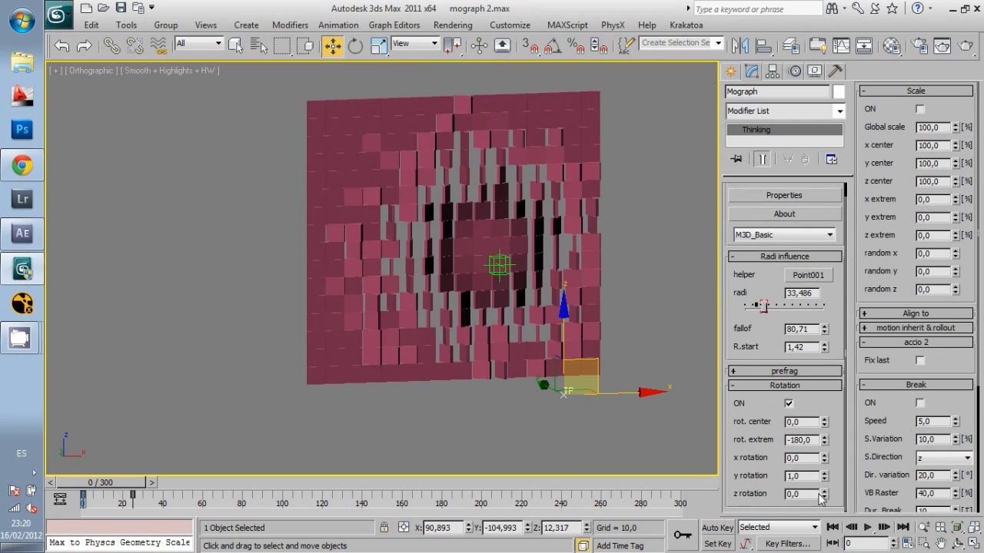
pyautogui.moveTo(821, 498); pyautogui.dragTo(821, 484)
pyautogui.moveTo(499, 265)
pyautogui.mouseDown()
pyautogui.moveTo(546, 273)
pyautogui.moveTo(515, 236)
pyautogui.moveTo(545, 208)
pyautogui.moveTo(628, 179)
pyautogui.moveTo(532, 220)
pyautogui.mouseUp()
pyautogui.click(565, 392)
# Switch on tile scaling and set the Mograph x rotation value to 1.
pyautogui.click(920, 109)
pyautogui.click(560, 397)
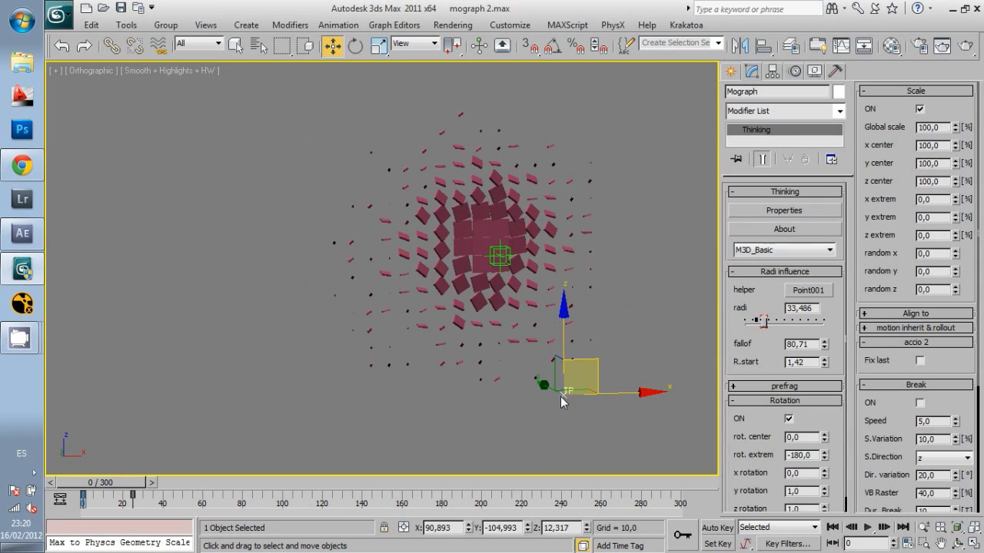
pyautogui.scroll(-1, 768, 384)
pyautogui.doubleClick(799, 457)
pyautogui.write('1')
pyautogui.press('Return')
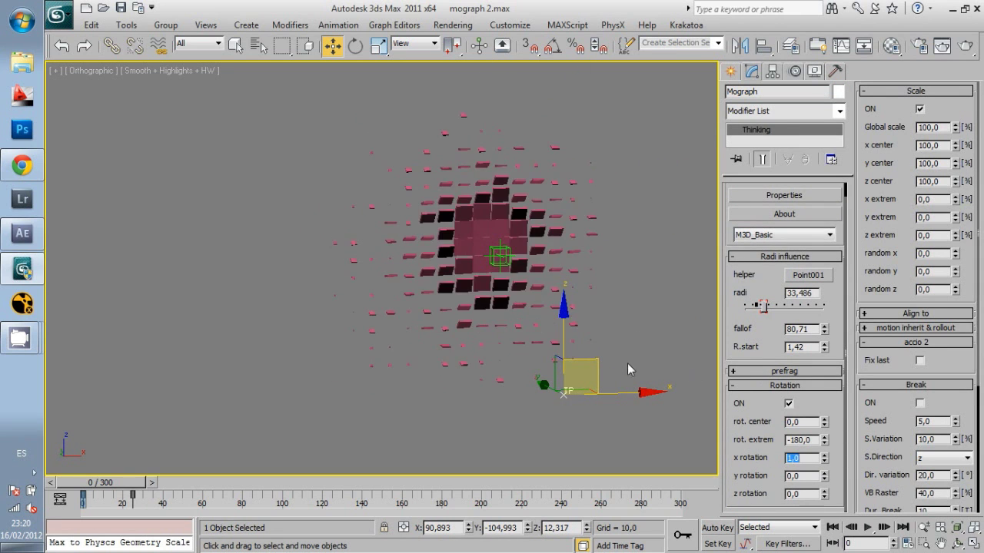
# Reposition the Point001 helper across the tile wall, ending near the wall centre.
pyautogui.click(499, 256)
pyautogui.click(565, 392)
pyautogui.moveTo(500, 256)
pyautogui.mouseDown()
pyautogui.moveTo(479, 309)
pyautogui.moveTo(472, 254)
pyautogui.mouseUp()
pyautogui.click(600, 376)
pyautogui.scroll(-1, 842, 328)
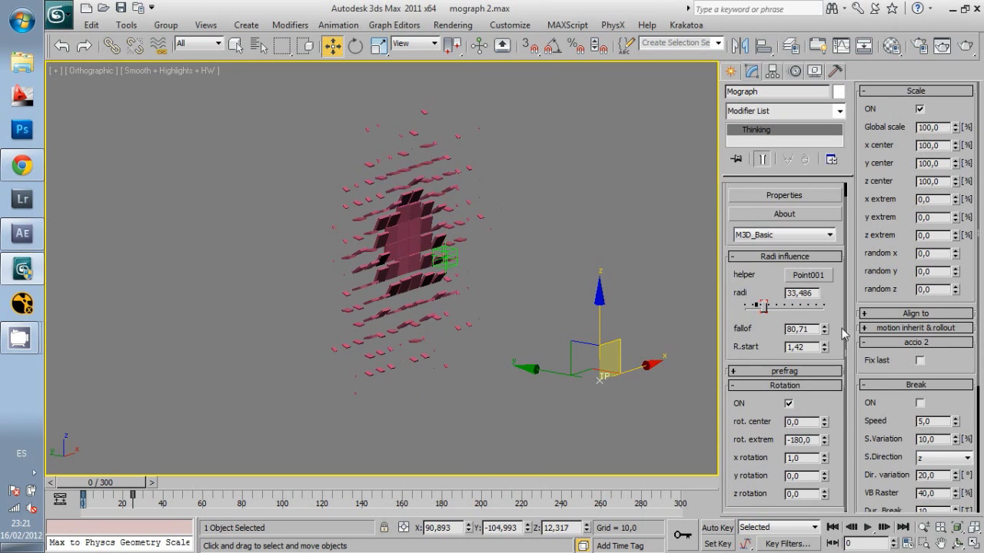
pyautogui.click(445, 259)
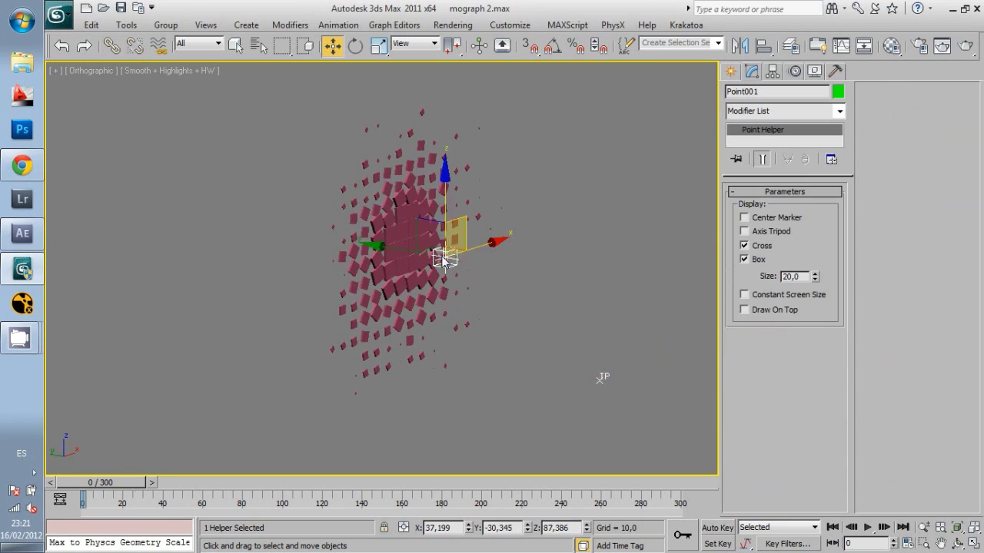
pyautogui.moveTo(445, 259)
pyautogui.mouseDown()
pyautogui.moveTo(604, 153)
pyautogui.moveTo(427, 264)
pyautogui.moveTo(508, 232)
pyautogui.mouseUp()
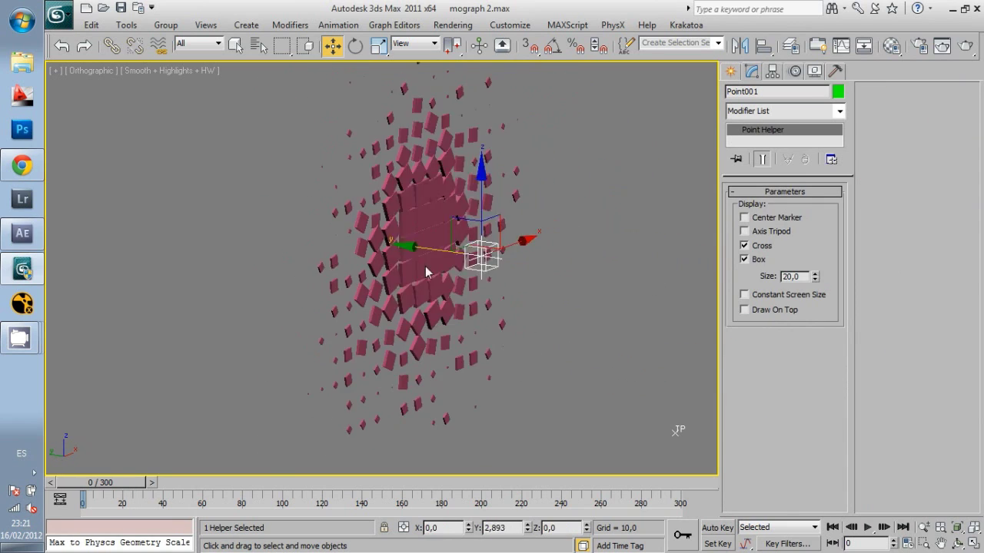
pyautogui.moveTo(427, 272); pyautogui.dragTo(410, 289)
# On Mograph, set R.start to 0, radi to 43,119 and fallof to 88,781.
pyautogui.click(661, 455)
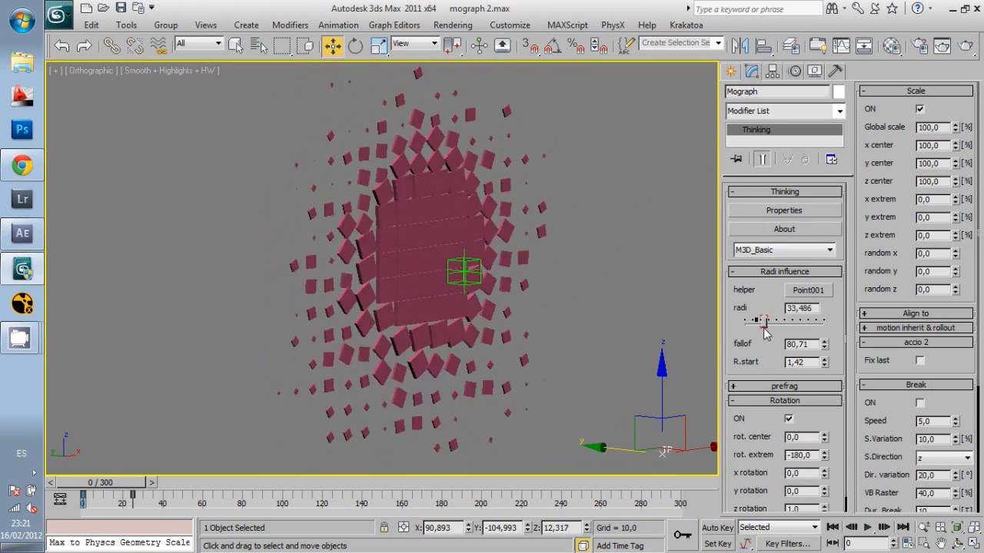
pyautogui.scroll(-1, 835, 421)
pyautogui.scroll(-1, 836, 421)
pyautogui.moveTo(767, 306); pyautogui.dragTo(771, 315)
pyautogui.moveTo(824, 346); pyautogui.dragTo(813, 417)
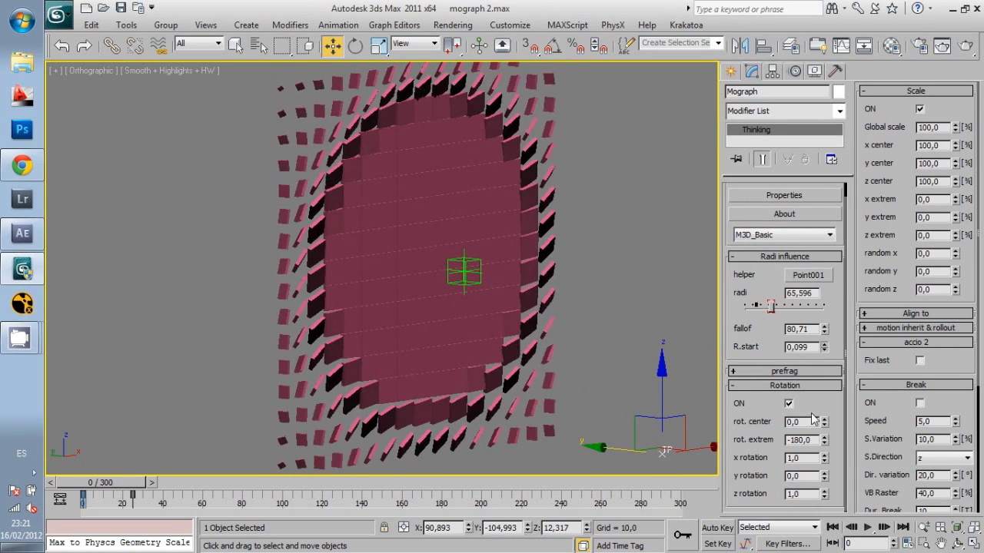
pyautogui.moveTo(771, 306); pyautogui.dragTo(761, 306)
pyautogui.moveTo(824, 329)
pyautogui.mouseDown()
pyautogui.moveTo(827, 256)
pyautogui.moveTo(824, 347)
pyautogui.mouseUp()
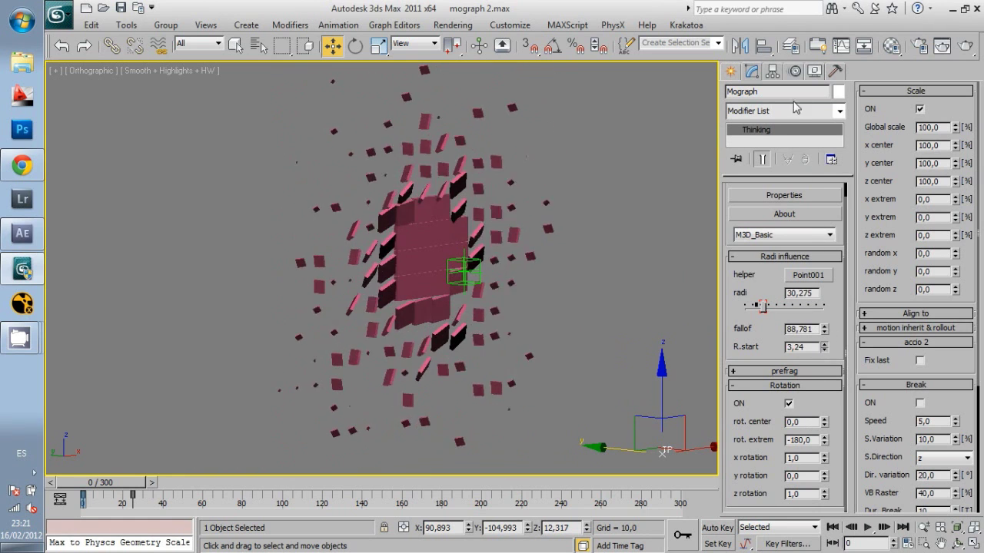
pyautogui.moveTo(766, 308); pyautogui.dragTo(773, 308)
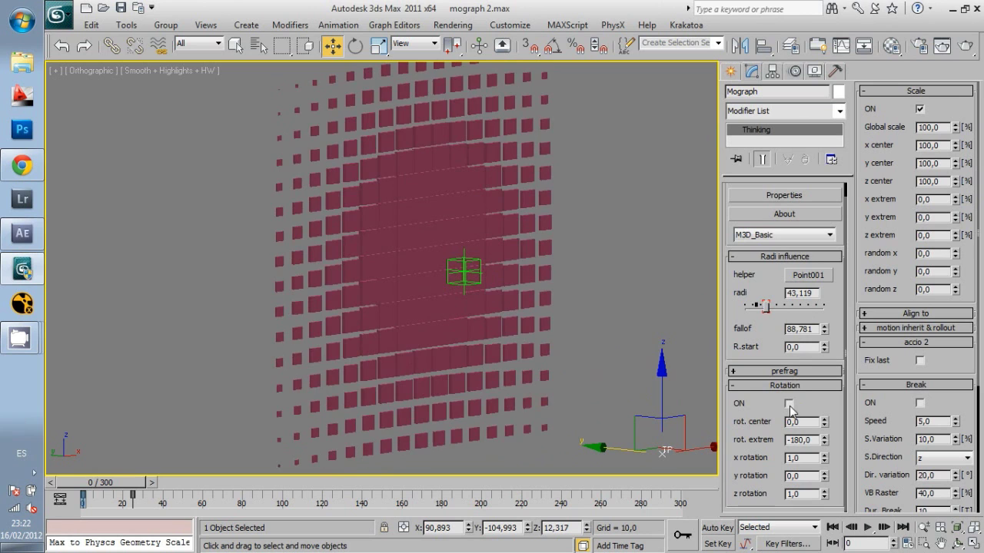
# Move Point001 lower right and set Mograph's Scale z center to 1000.
pyautogui.click(463, 275)
pyautogui.moveTo(463, 275); pyautogui.dragTo(544, 384)
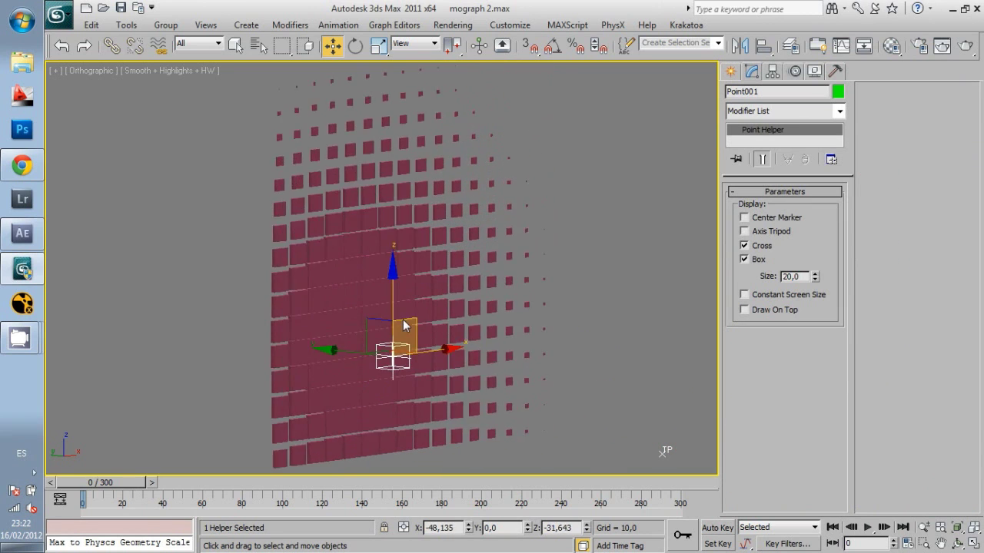
pyautogui.click(663, 452)
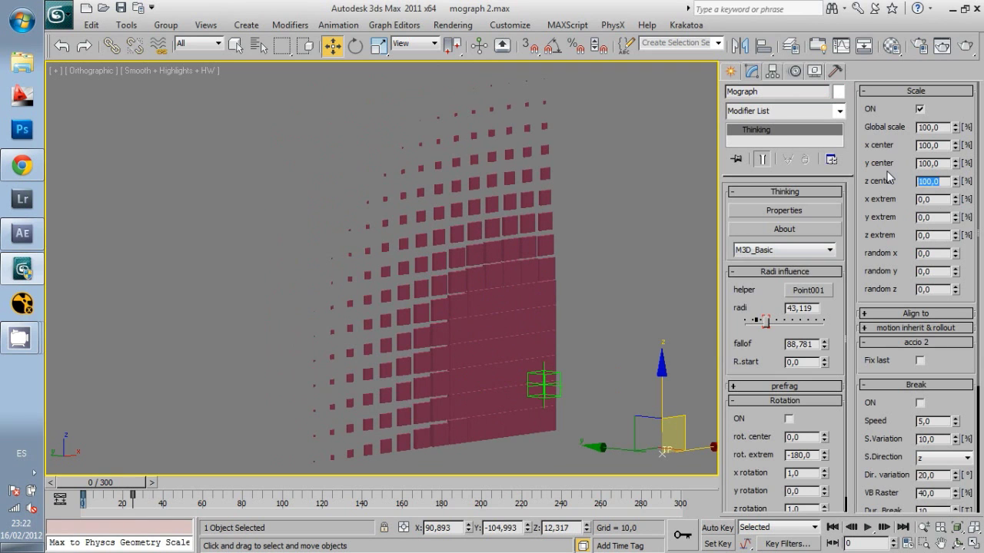
pyautogui.write('1000')
pyautogui.press('Return')
pyautogui.keyDown('alt'); pyautogui.moveTo(462, 223); pyautogui.dragTo(489, 232, button='middle'); pyautogui.keyUp('alt')
# Sweep Point001 up-left across the cube wall while adjusting R.start and radius.
pyautogui.moveTo(766, 320); pyautogui.dragTo(779, 321)
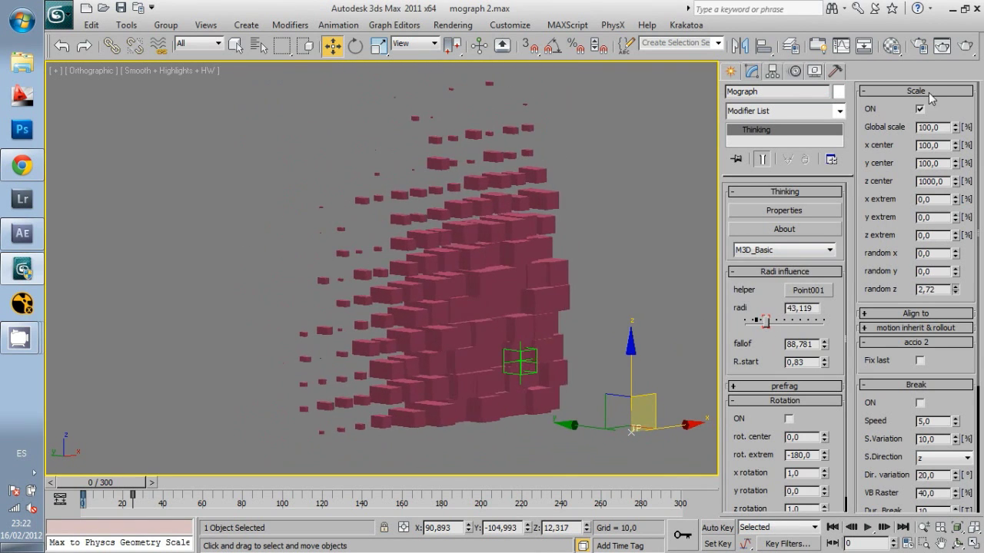
pyautogui.moveTo(536, 363)
pyautogui.mouseDown()
pyautogui.moveTo(191, 144)
pyautogui.moveTo(196, 356)
pyautogui.mouseUp()
pyautogui.click(417, 450)
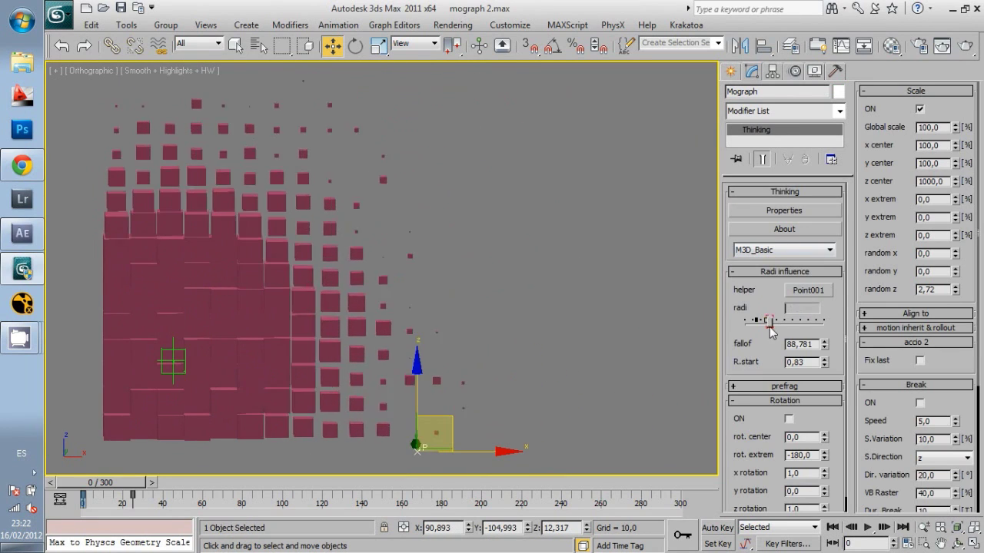
pyautogui.moveTo(778, 320)
pyautogui.mouseDown()
pyautogui.moveTo(737, 329)
pyautogui.moveTo(782, 321)
pyautogui.mouseUp()
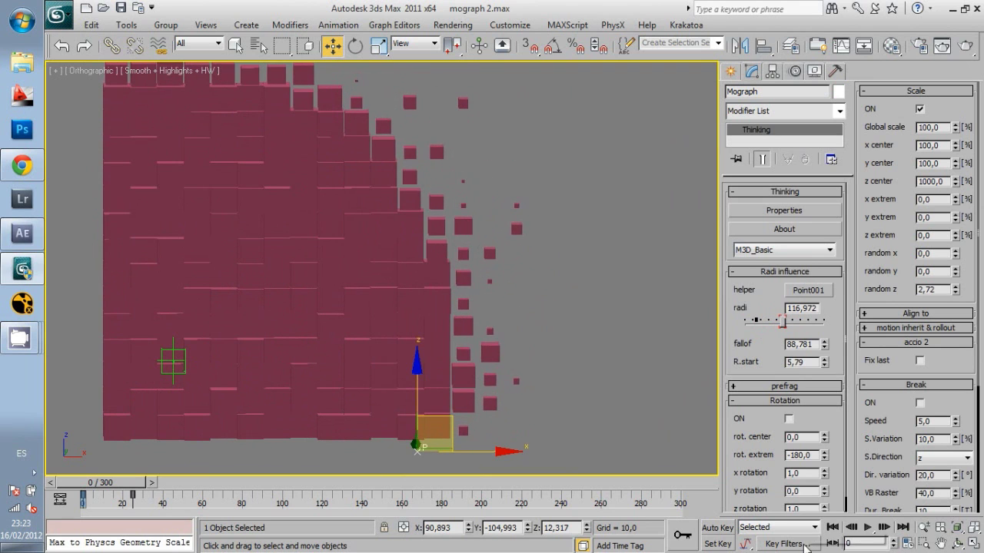
# Reset random z to 0, and set radi 78,44, fallof 264 and R.start about 2,8.
pyautogui.rightClick(956, 289)
pyautogui.keyDown('alt'); pyautogui.moveTo(416, 282); pyautogui.dragTo(444, 270, button='middle'); pyautogui.keyUp('alt')
pyautogui.moveTo(825, 344); pyautogui.dragTo(792, 159)
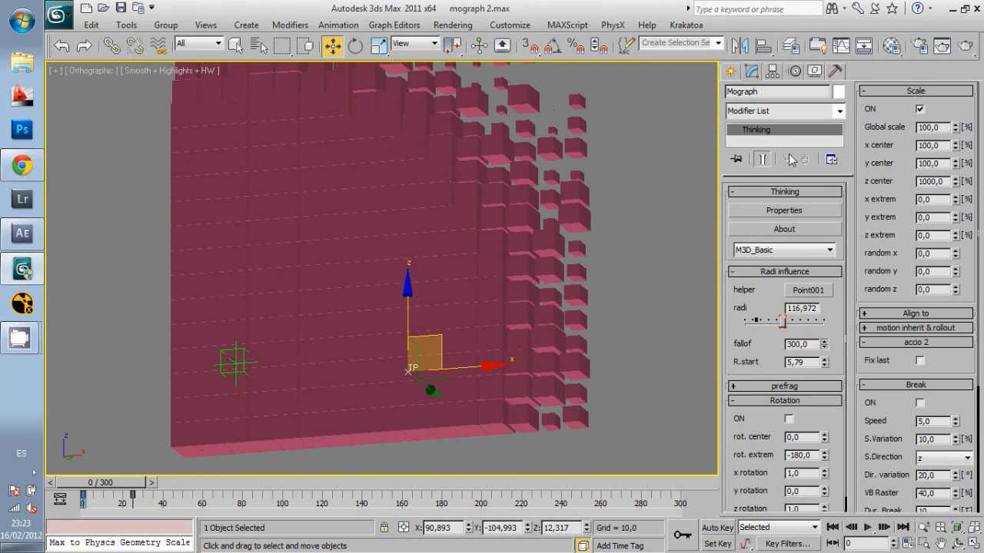
pyautogui.moveTo(781, 327); pyautogui.dragTo(774, 323)
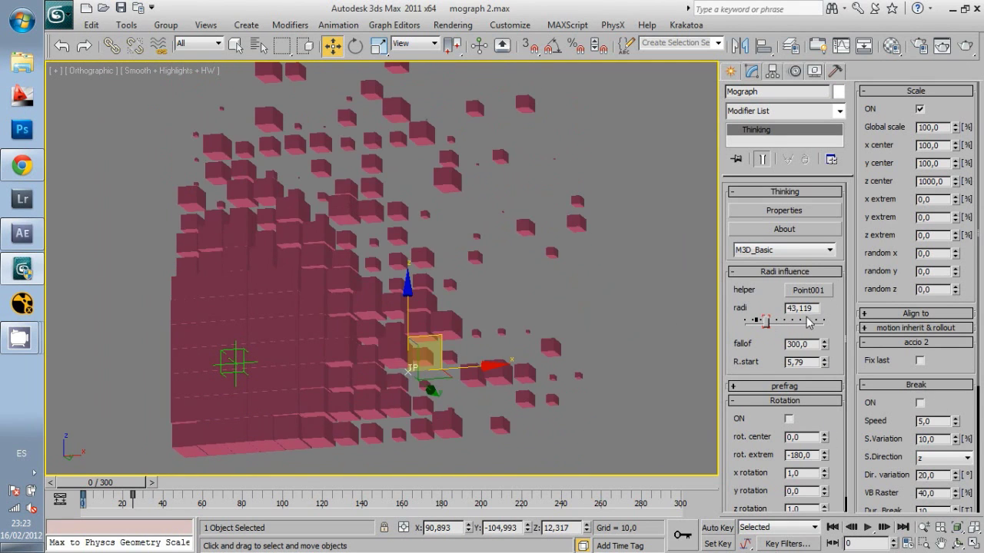
pyautogui.moveTo(825, 345); pyautogui.dragTo(825, 361)
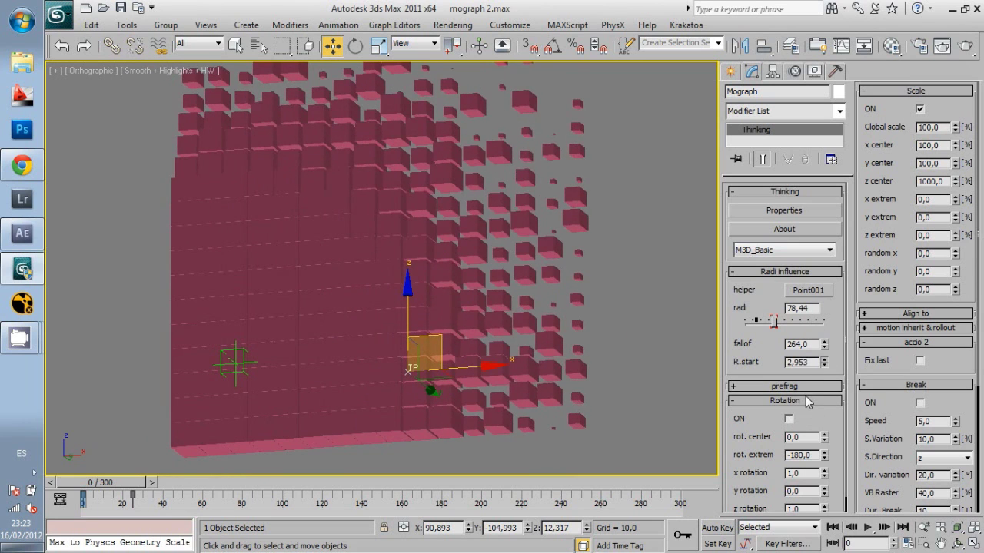
pyautogui.moveTo(400, 350)
pyautogui.keyDown('alt'); pyautogui.mouseDown(button='middle')
pyautogui.moveTo(423, 355)
pyautogui.moveTo(425, 342)
pyautogui.mouseUp(button='middle'); pyautogui.keyUp('alt')
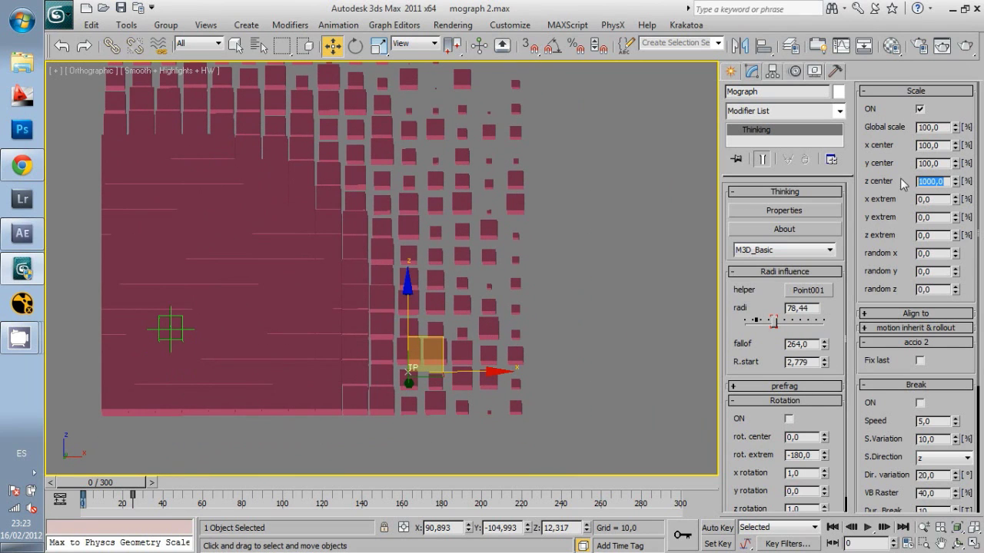
pyautogui.moveTo(170, 331); pyautogui.dragTo(479, 300, button='middle')
pyautogui.click(192, 330)
# Lower R.start to about 0,3, fallof to 132 and radi to 66, then move Point001 off the wall.
pyautogui.keyDown('alt'); pyautogui.moveTo(408, 401); pyautogui.dragTo(479, 398, button='middle'); pyautogui.keyUp('alt')
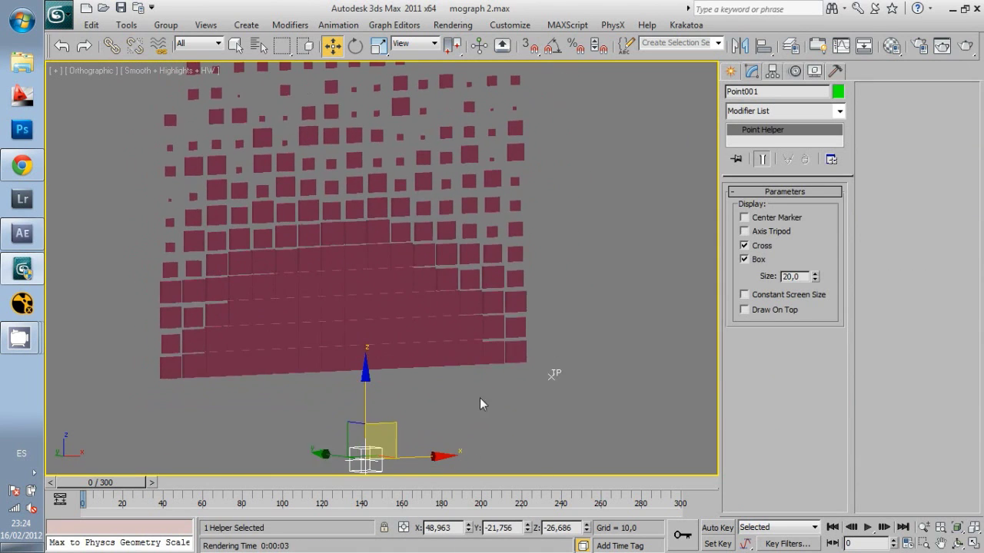
pyautogui.click(532, 388)
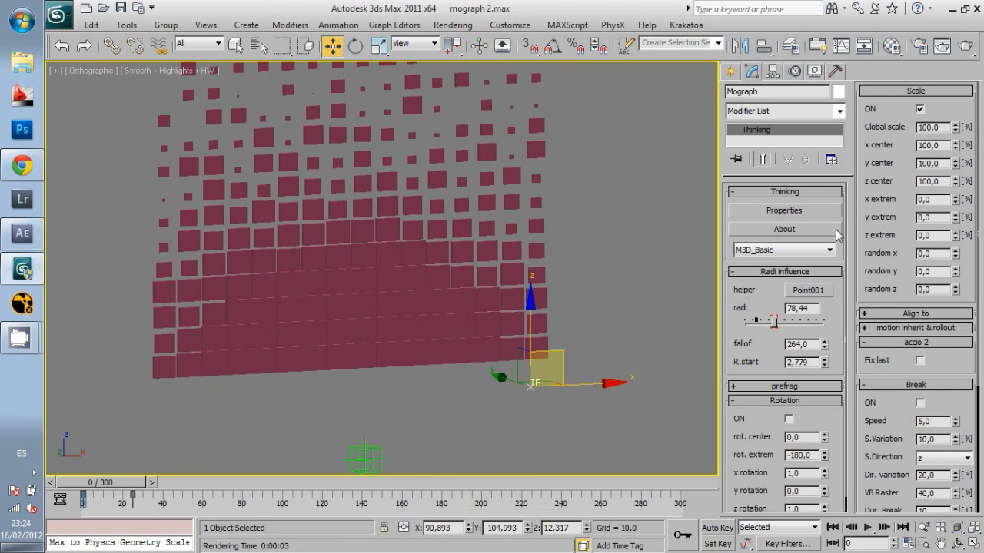
pyautogui.moveTo(773, 321); pyautogui.dragTo(762, 323)
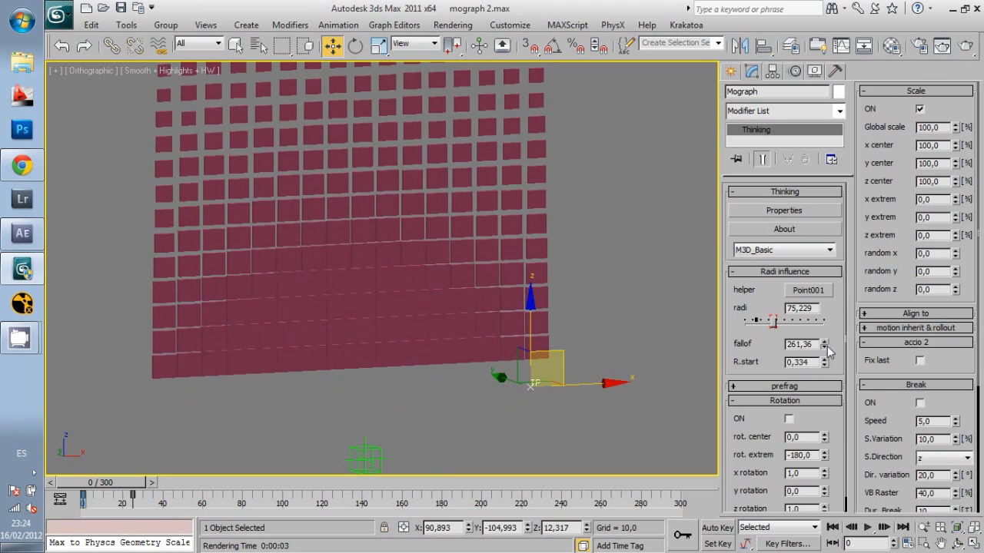
pyautogui.moveTo(825, 347); pyautogui.dragTo(820, 421)
pyautogui.moveTo(773, 321); pyautogui.dragTo(773, 329)
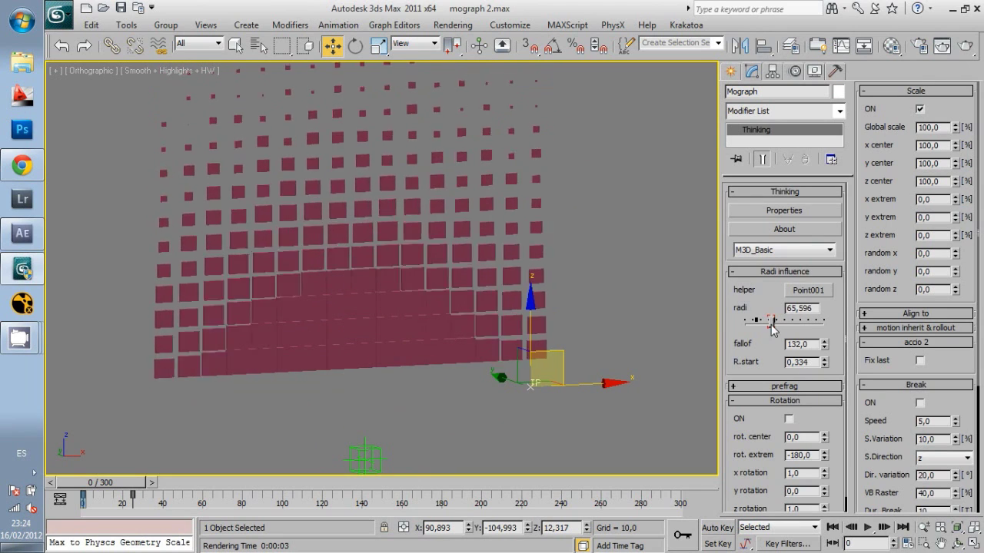
pyautogui.click(361, 461)
pyautogui.moveTo(365, 406); pyautogui.dragTo(349, 533)
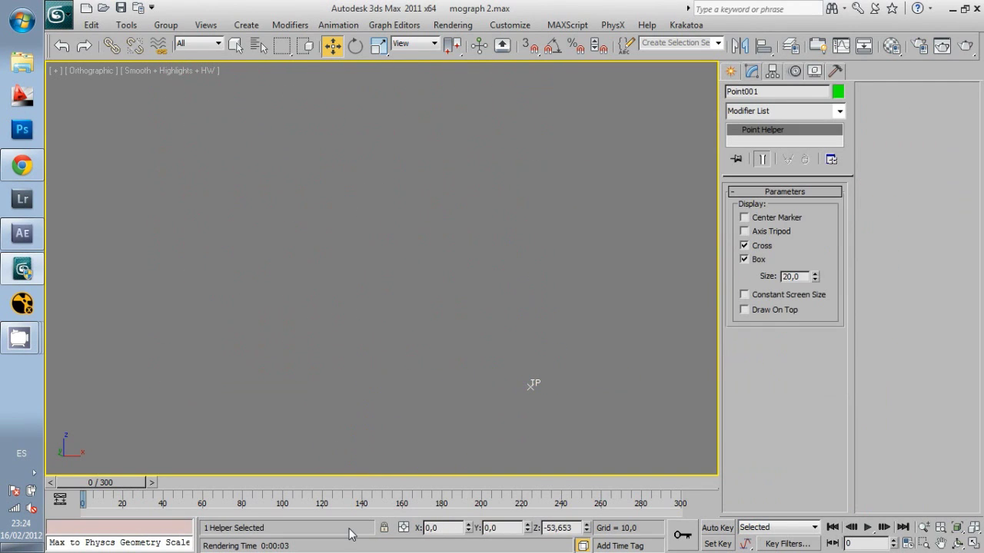
# With Auto Key on, key the helper radius at 300 on frame 198.
pyautogui.moveTo(531, 386); pyautogui.dragTo(553, 304)
pyautogui.press('n')
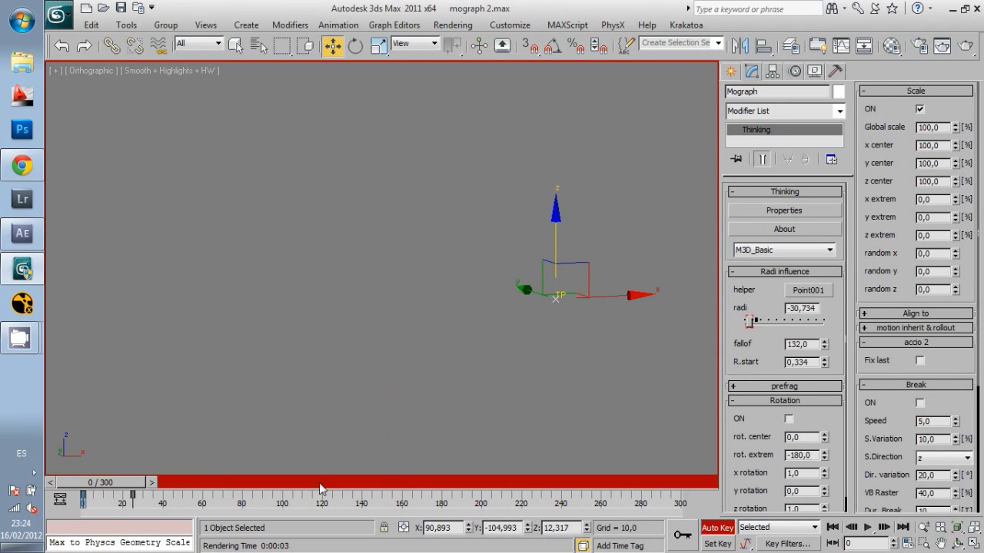
pyautogui.click(472, 482)
pyautogui.moveTo(792, 321); pyautogui.dragTo(824, 321)
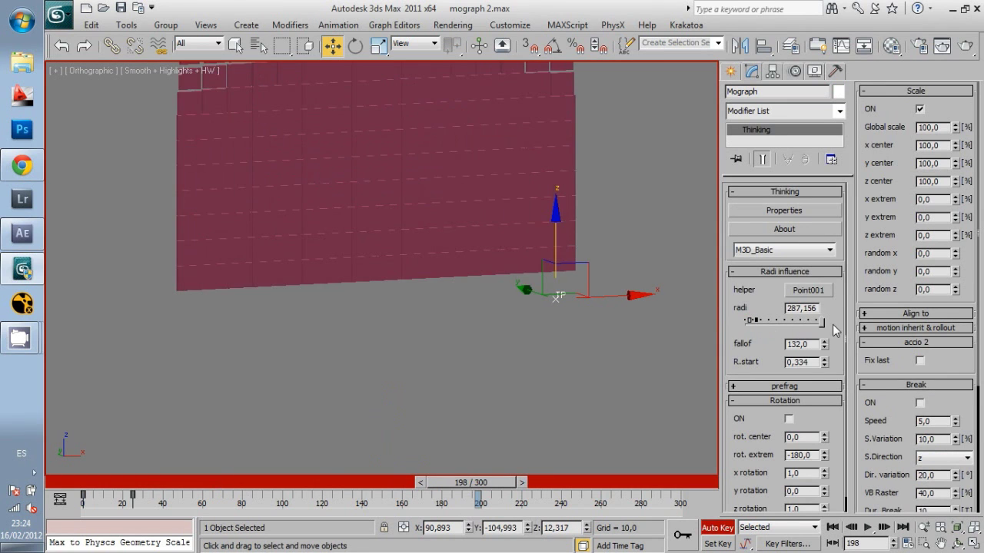
pyautogui.moveTo(452, 242); pyautogui.dragTo(458, 370, button='middle')
pyautogui.click(733, 528)
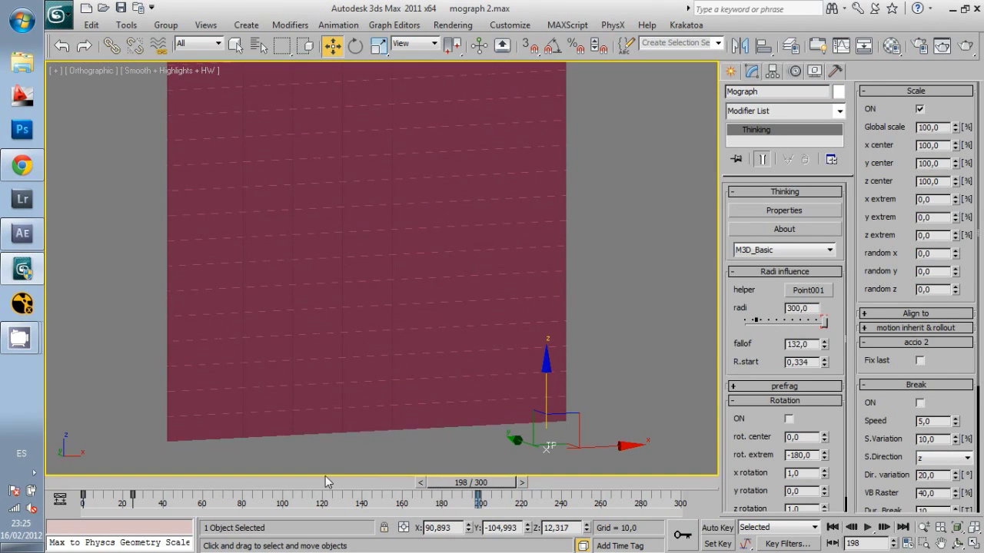
# Turn tile rotation on and scrub frames 89 to 104 to watch the wall form.
pyautogui.moveTo(325, 476); pyautogui.dragTo(261, 481)
pyautogui.click(788, 419)
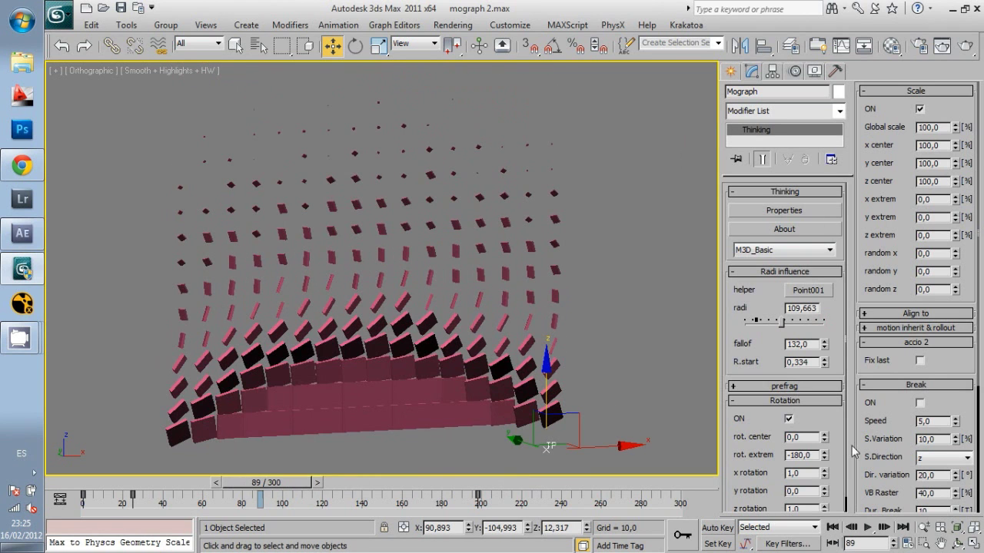
pyautogui.moveTo(266, 483); pyautogui.dragTo(326, 463)
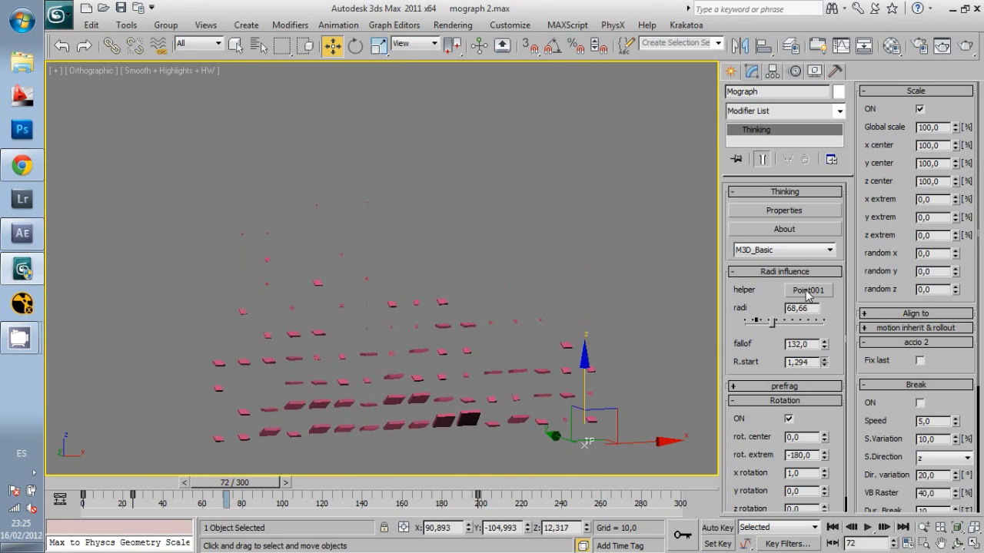
pyautogui.moveTo(234, 483)
pyautogui.mouseDown()
pyautogui.moveTo(287, 455)
pyautogui.moveTo(311, 461)
pyautogui.mouseUp()
pyautogui.press('w')
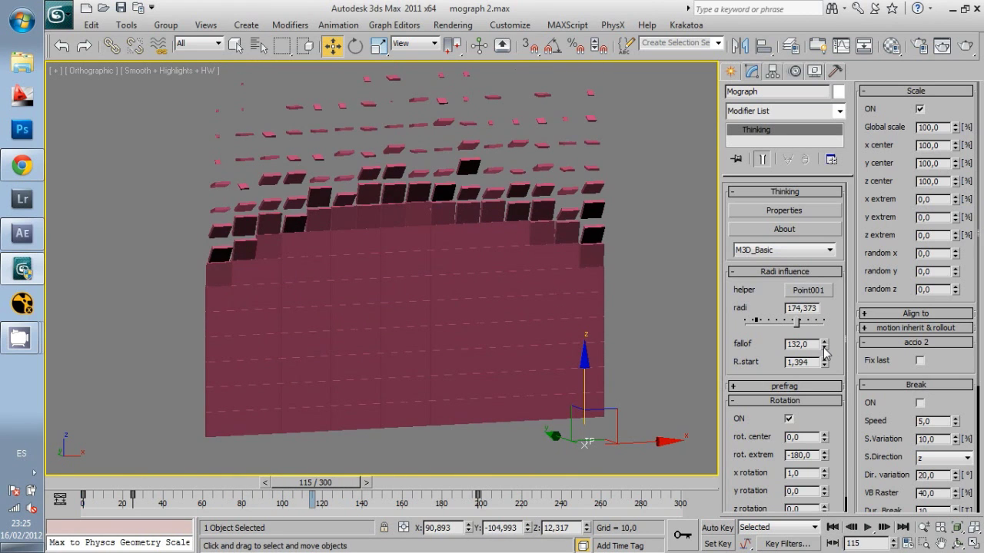
# Set the falloff to 60 and scrub to frame 147 in a perspective view.
pyautogui.moveTo(825, 351); pyautogui.dragTo(827, 398)
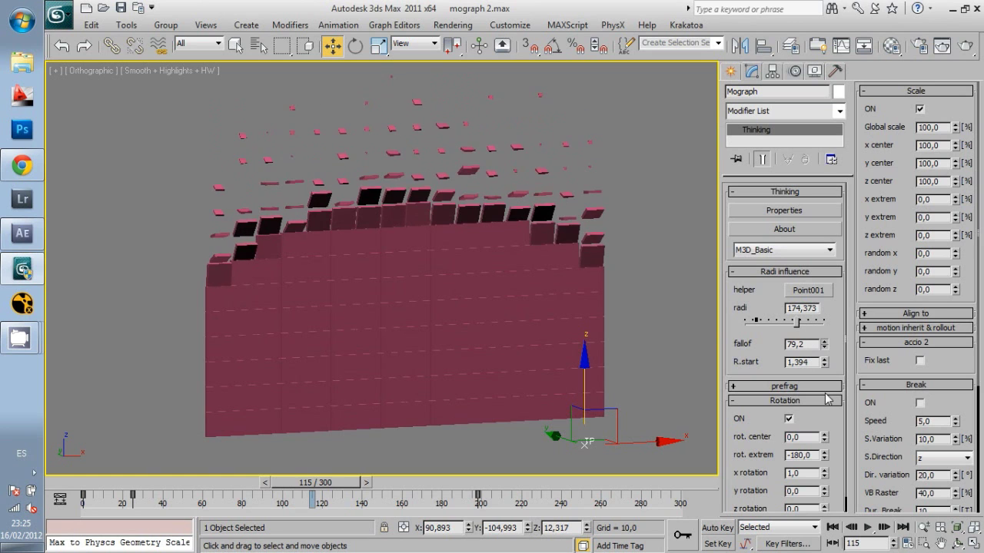
pyautogui.moveTo(311, 483)
pyautogui.mouseDown()
pyautogui.moveTo(85, 483)
pyautogui.moveTo(372, 458)
pyautogui.mouseUp()
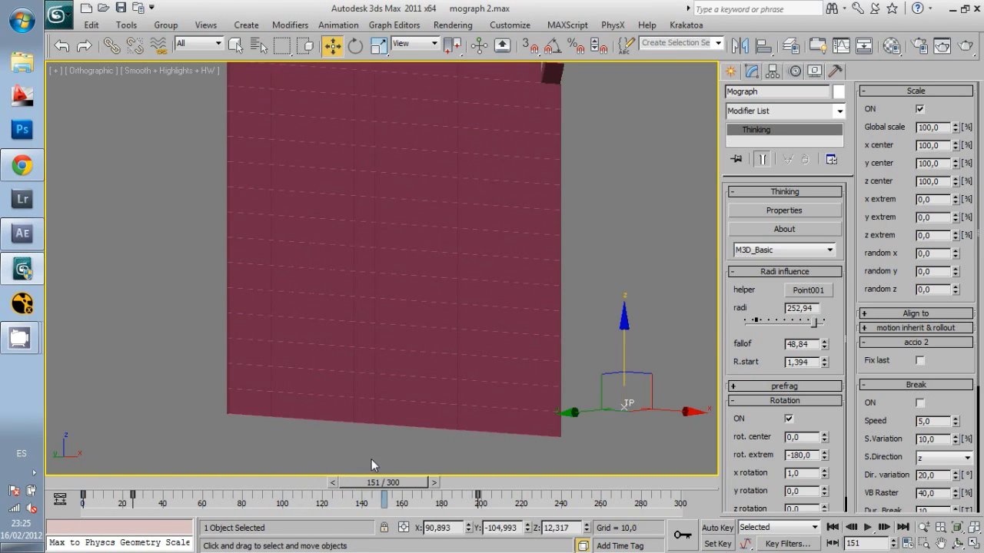
pyautogui.write('60')
pyautogui.press('Return')
pyautogui.click(197, 483)
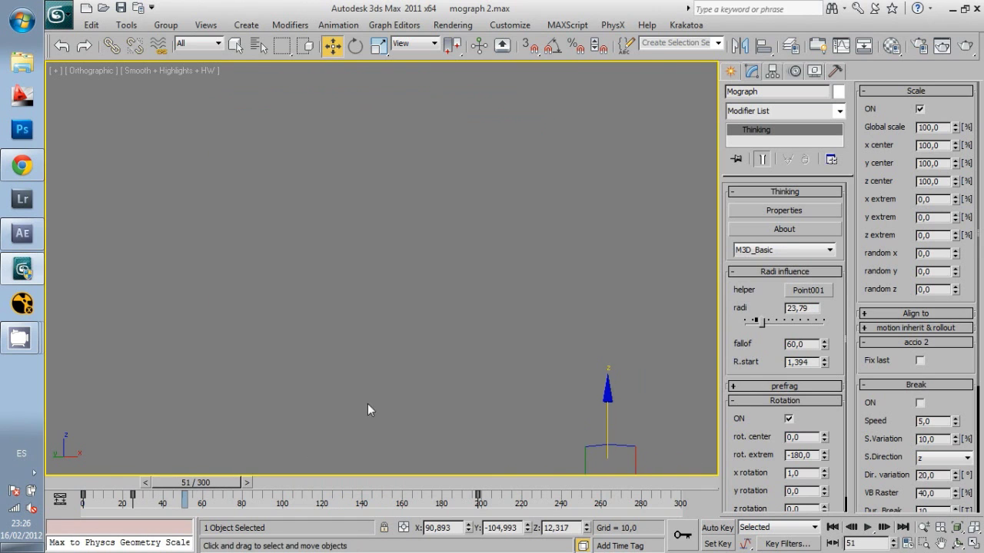
pyautogui.moveTo(196, 484); pyautogui.dragTo(376, 483)
pyautogui.press('w')
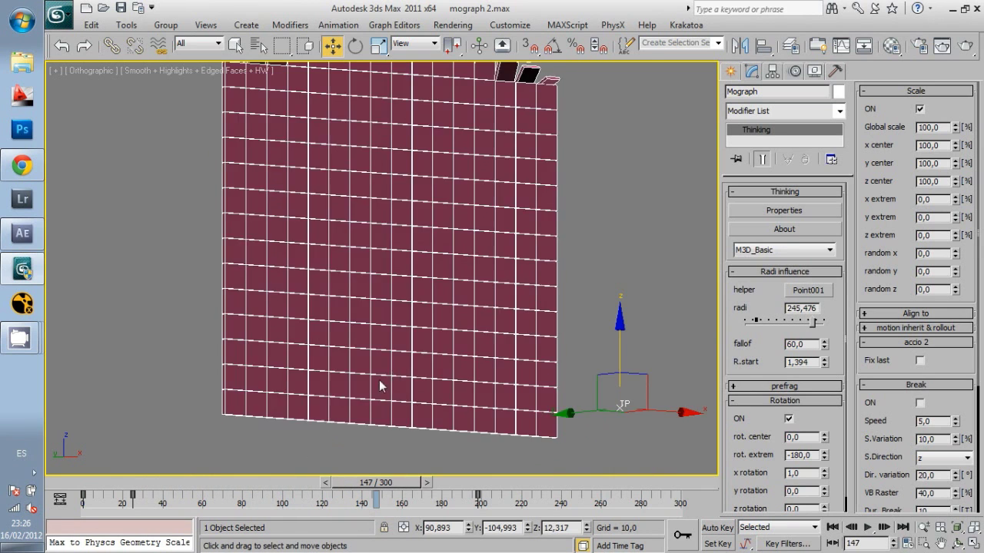
pyautogui.press('p')
pyautogui.scroll(-3, 936, 198)
# Reset the break Speed to 0 and scrub back to frame 87.
pyautogui.scroll(-2, 936, 198)
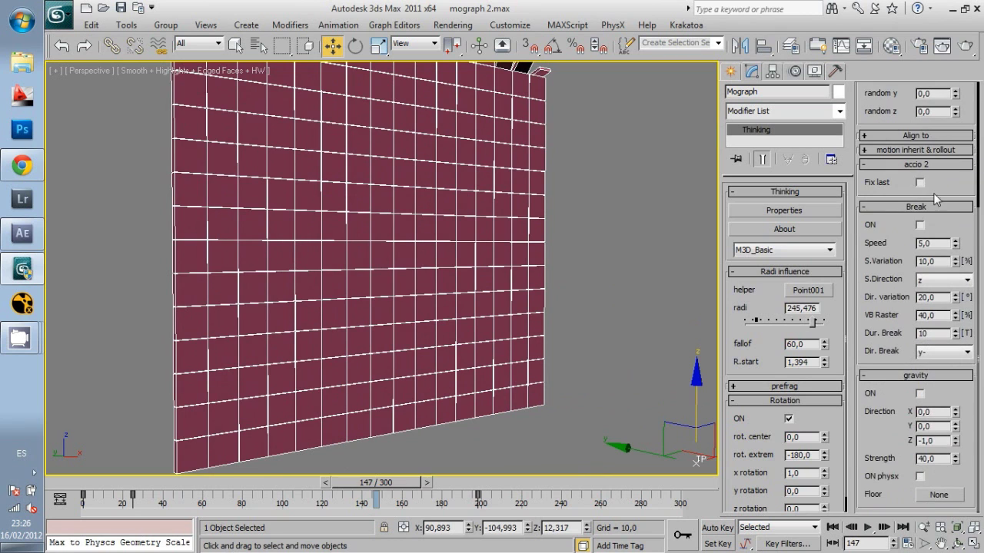
pyautogui.moveTo(146, 485); pyautogui.dragTo(300, 477)
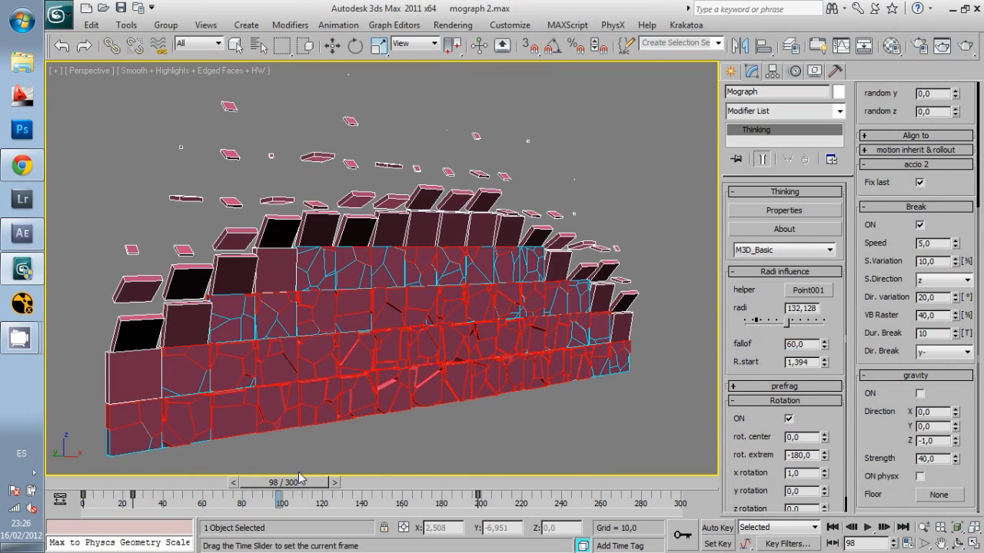
pyautogui.rightClick(953, 244)
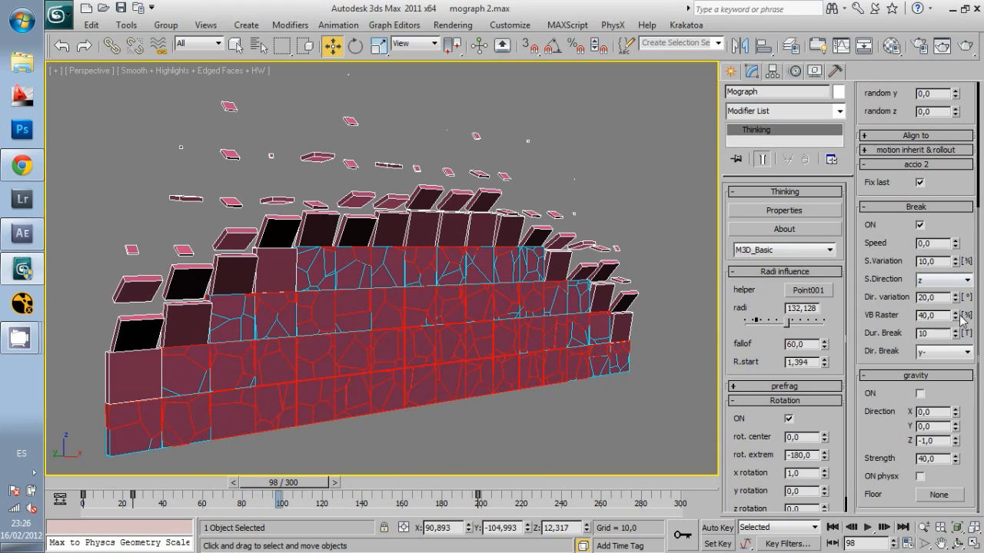
pyautogui.scroll(3, 562, 259)
pyautogui.scroll(3, 562, 259)
pyautogui.moveTo(300, 483); pyautogui.dragTo(283, 484)
pyautogui.press('w')
pyautogui.scroll(4, 545, 358)
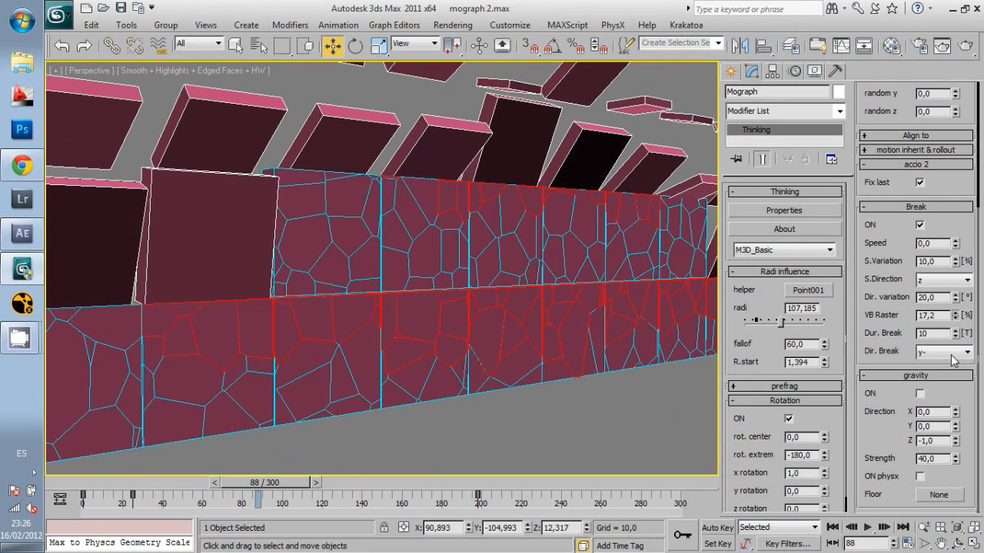
# Lower VB Raster to 30 and turn on gravity for the fragments.
pyautogui.moveTo(961, 347); pyautogui.dragTo(955, 365)
pyautogui.scroll(-3, 582, 253)
pyautogui.scroll(-2, 582, 253)
pyautogui.moveTo(270, 490); pyautogui.dragTo(307, 485)
pyautogui.scroll(4, 468, 333)
pyautogui.scroll(2, 341, 334)
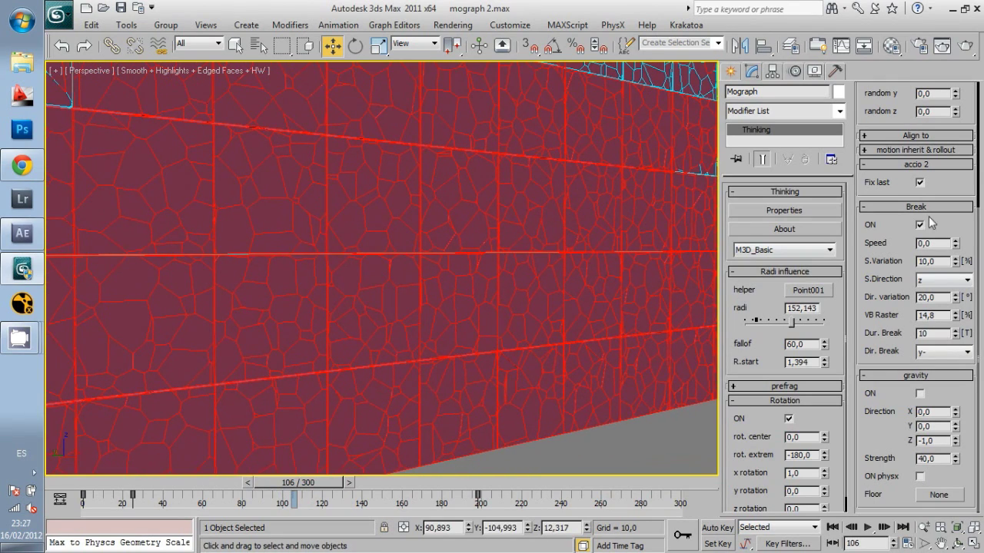
pyautogui.click(920, 393)
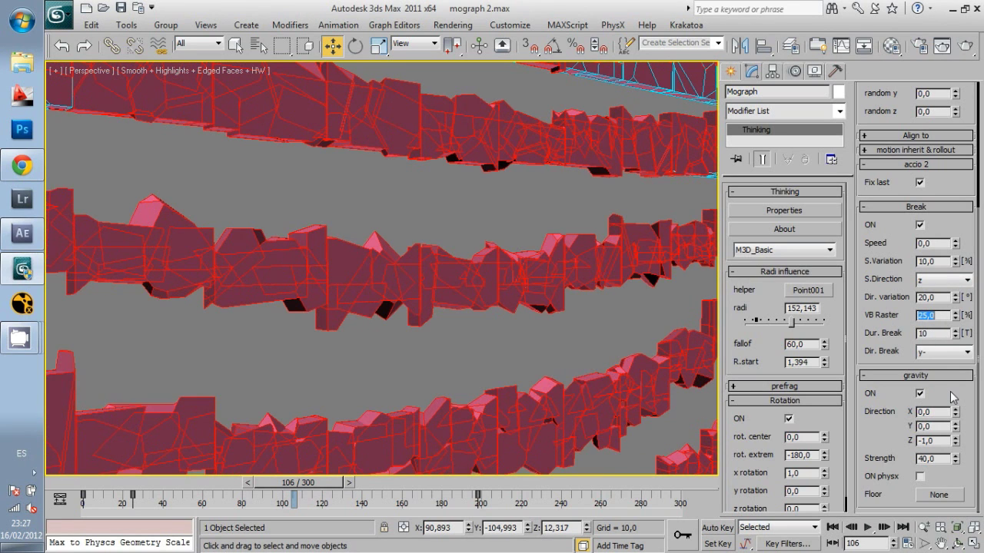
pyautogui.write('30')
pyautogui.press('Return')
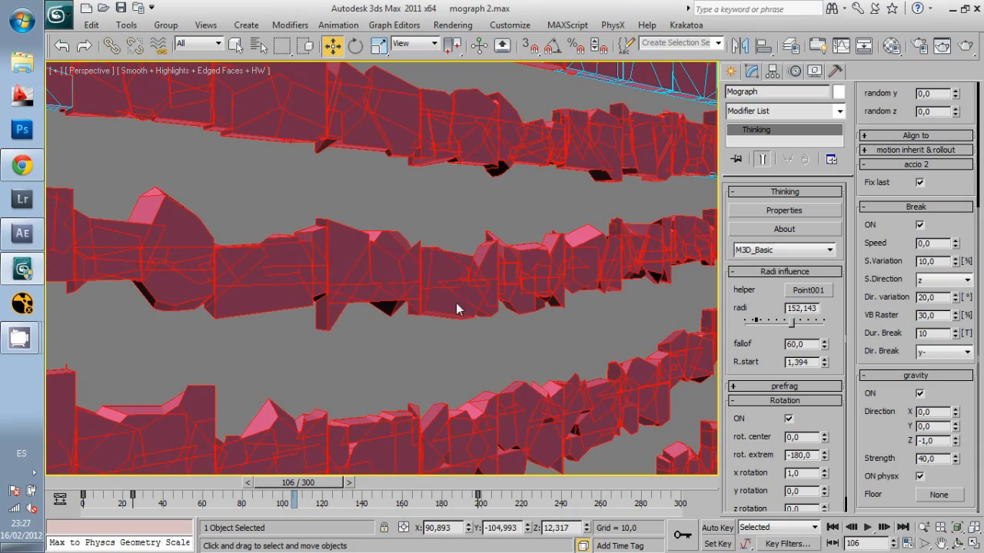
pyautogui.scroll(-2, 429, 275)
pyautogui.scroll(-5, 448, 306)
# Create a large flat Box001 floor under the tile wall.
pyautogui.click(457, 338)
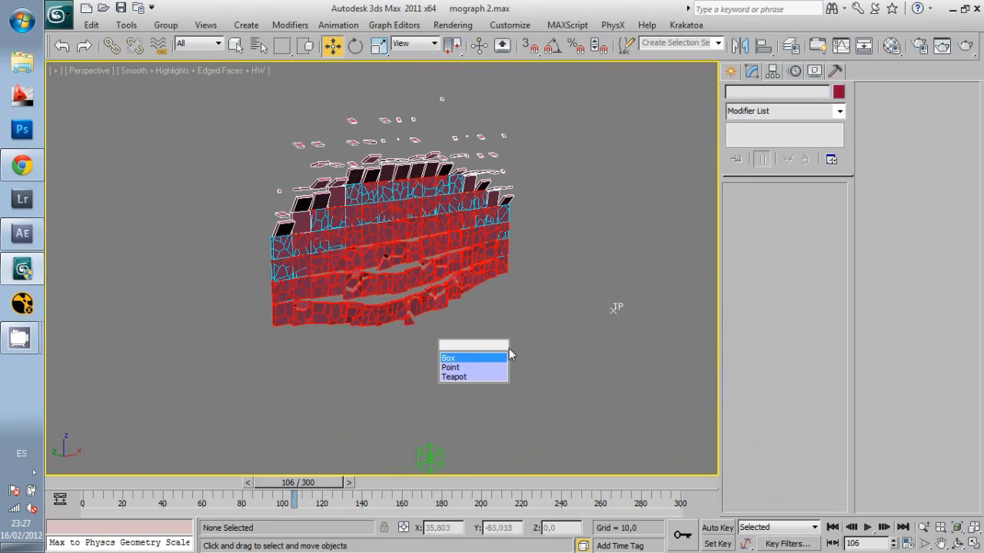
pyautogui.moveTo(566, 202); pyautogui.dragTo(620, 245)
pyautogui.scroll(3, 619, 246)
pyautogui.keyDown('alt'); pyautogui.moveTo(538, 293); pyautogui.dragTo(518, 314, button='middle'); pyautogui.keyUp('alt')
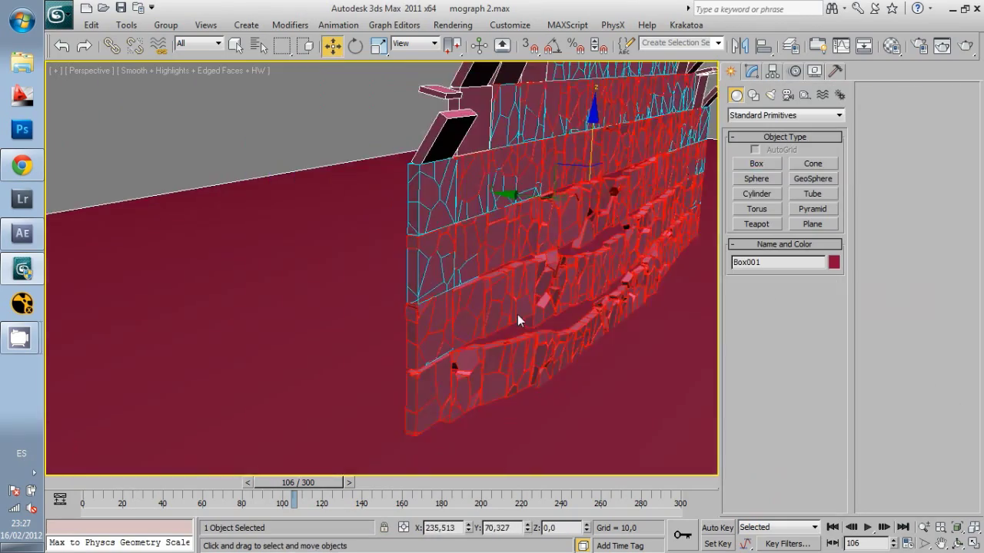
pyautogui.rightClick(518, 315)
# Pick Box001 as the floor for the tile wall's falling fragments.
pyautogui.click(530, 281)
pyautogui.scroll(3, 385, 269)
pyautogui.click(752, 71)
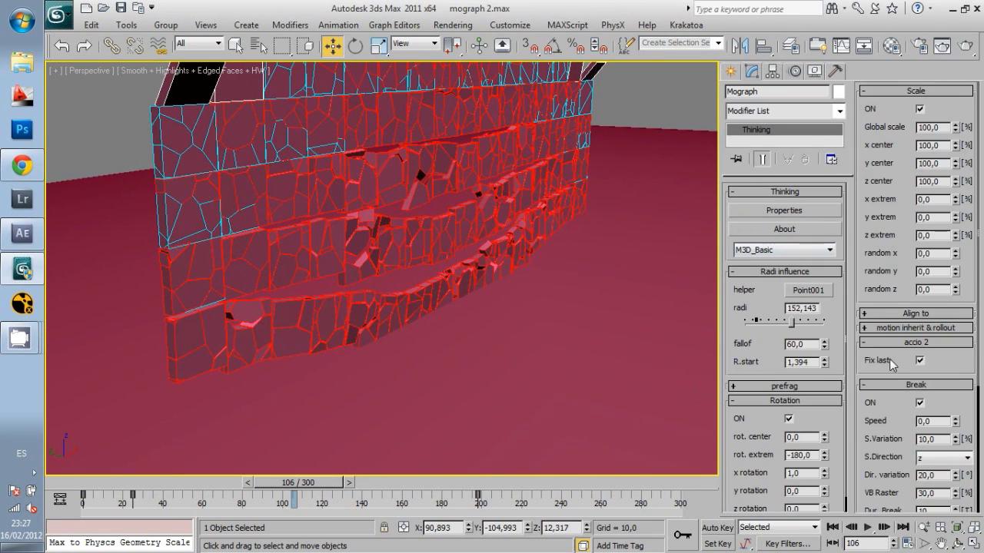
pyautogui.click(648, 347)
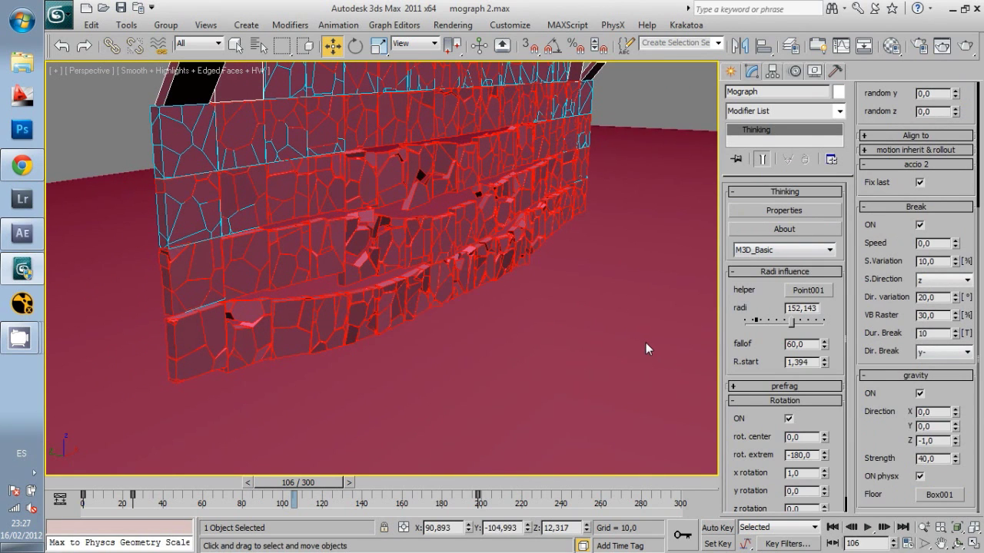
pyautogui.write('10')
pyautogui.scroll(-2, 527, 278)
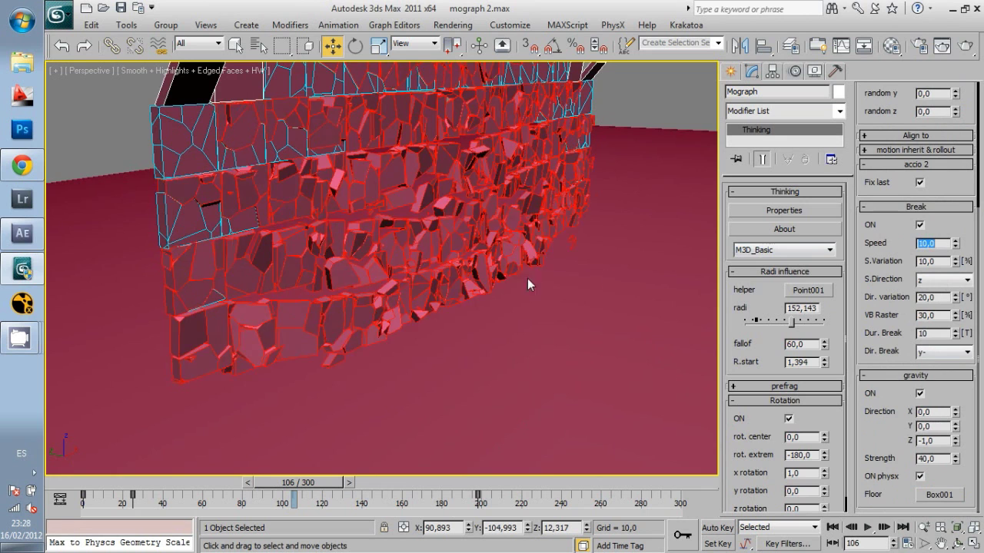
pyautogui.scroll(-3, 464, 309)
# Scrub between frames 130 and 82 to watch the fragments pile onto the floor.
pyautogui.moveTo(355, 486); pyautogui.dragTo(422, 492)
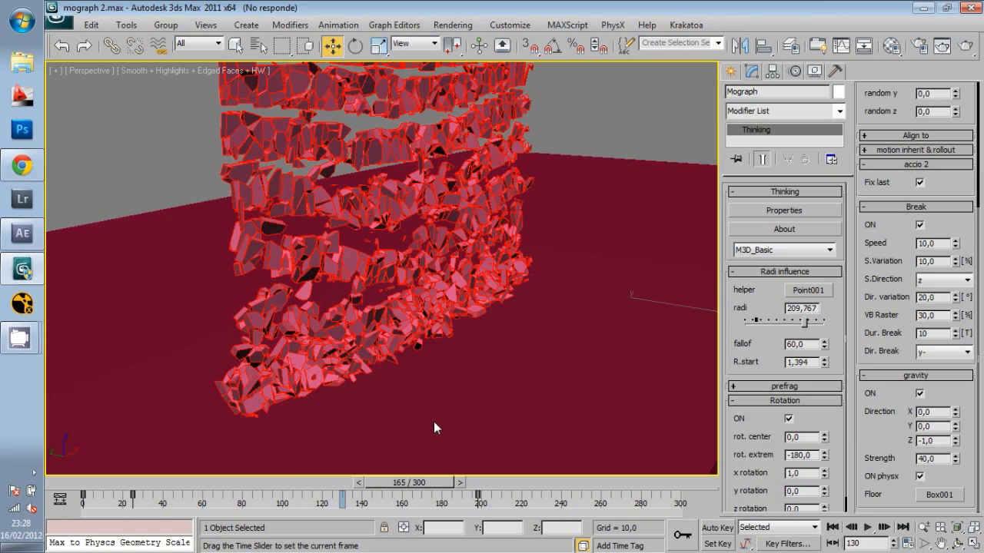
pyautogui.moveTo(434, 424)
pyautogui.keyDown('alt'); pyautogui.mouseDown(button='middle')
pyautogui.moveTo(558, 294)
pyautogui.moveTo(501, 356)
pyautogui.moveTo(172, 484)
pyautogui.mouseUp(button='middle'); pyautogui.keyUp('alt')
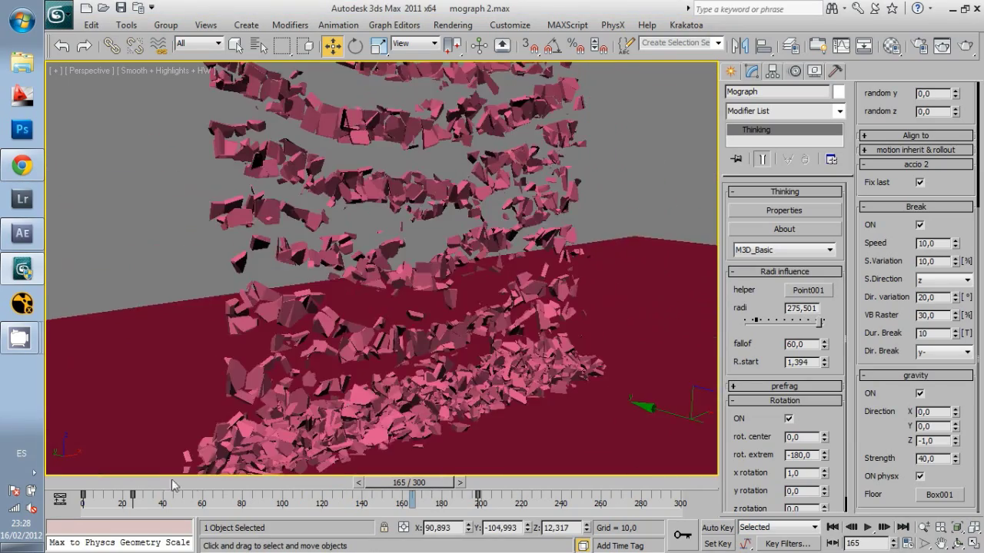
pyautogui.click(172, 485)
pyautogui.moveTo(207, 483); pyautogui.dragTo(244, 483)
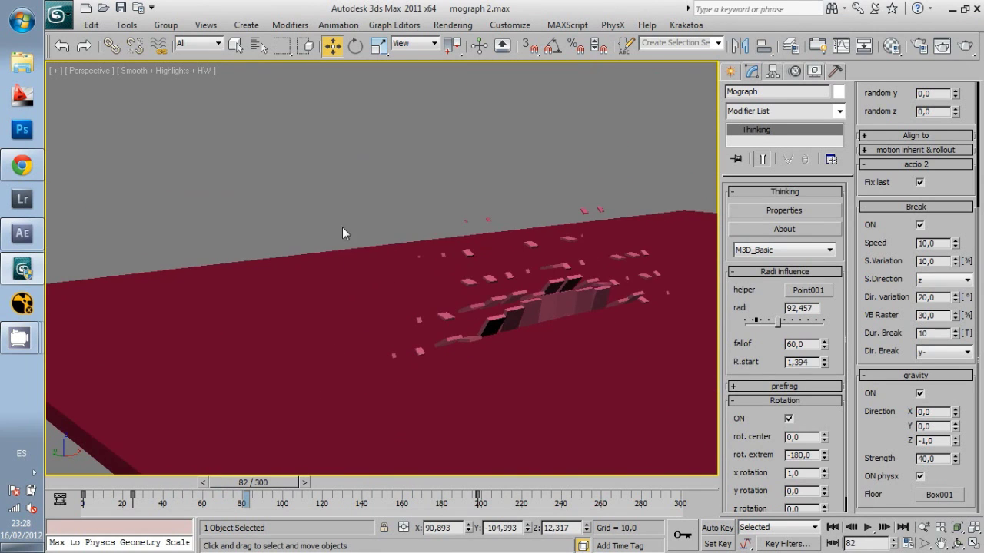
# Select the rajola tile by name, zoom to it and add an Edit Poly modifier.
pyautogui.press('h')
pyautogui.doubleClick(483, 126)
pyautogui.press('z')
pyautogui.scroll(3, 402, 265)
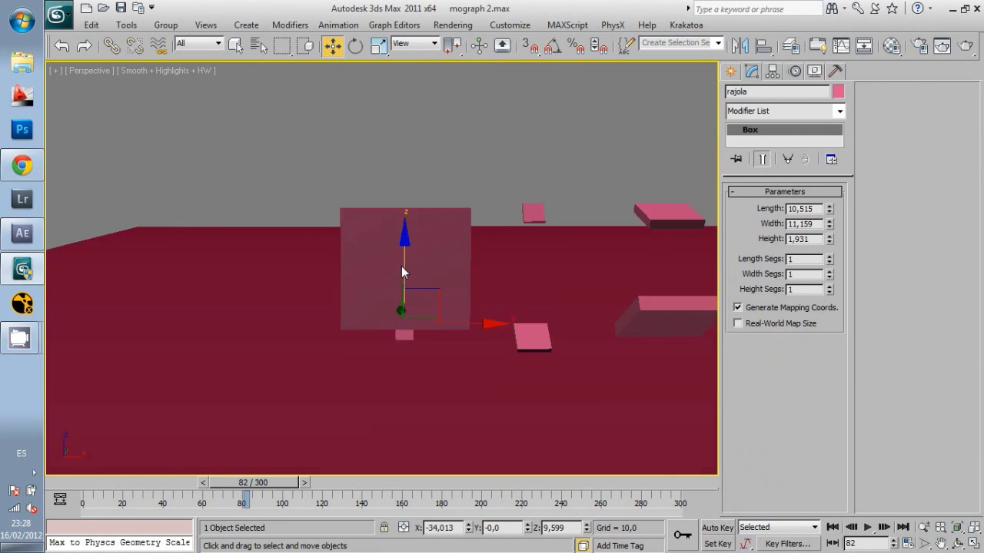
pyautogui.scroll(2, 401, 266)
pyautogui.rightClick(401, 266)
pyautogui.click(401, 283)
# Bevel the rajola tile's front polygon.
pyautogui.press('4')
pyautogui.click(405, 263)
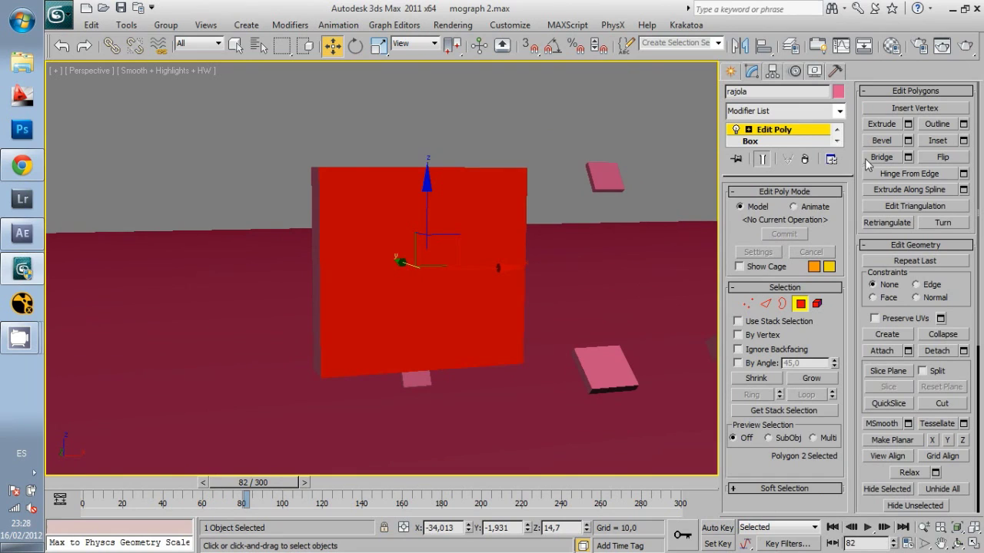
pyautogui.click(907, 141)
pyautogui.moveTo(449, 300); pyautogui.dragTo(438, 324)
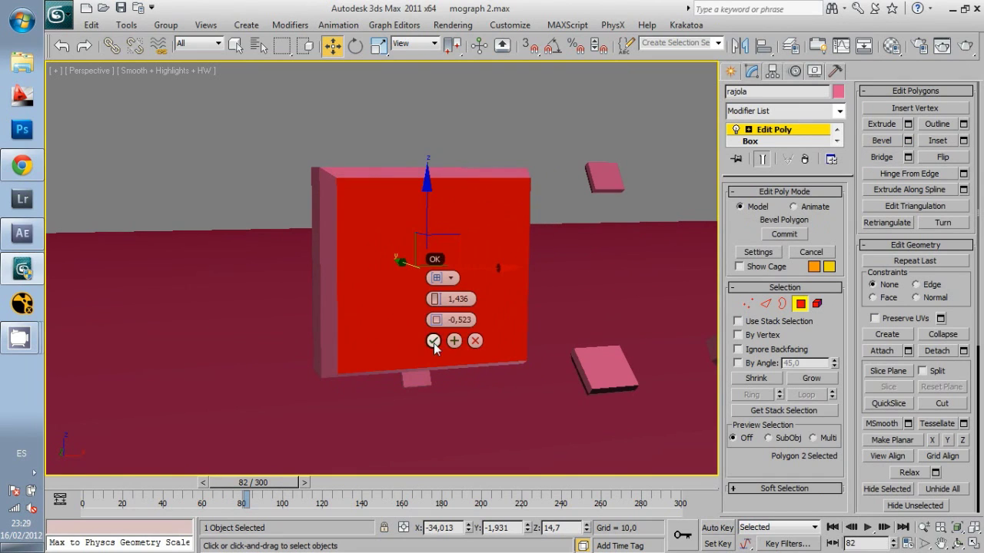
pyautogui.click(433, 341)
pyautogui.press('r')
pyautogui.press('Home')
pyautogui.press('w')
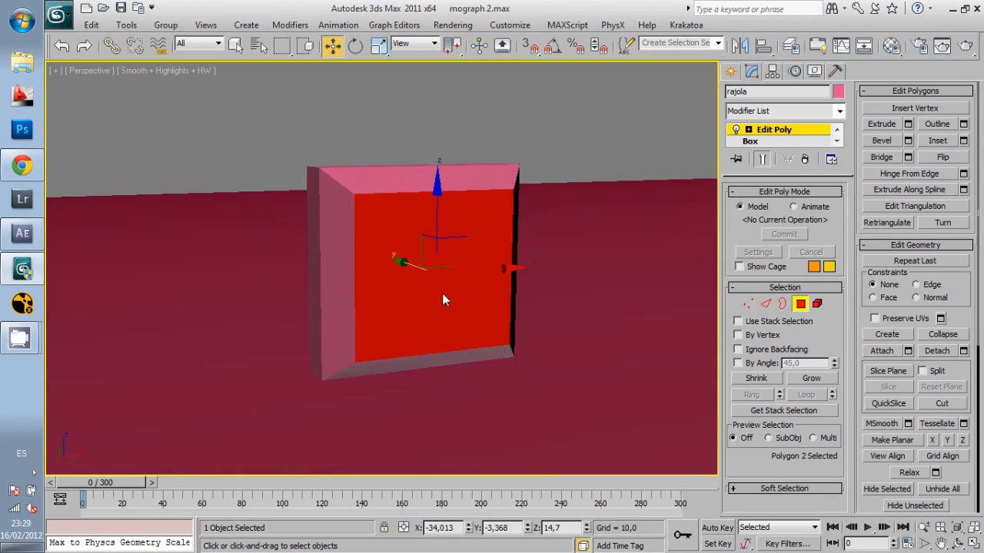
pyautogui.moveTo(420, 251)
pyautogui.keyDown('alt'); pyautogui.mouseDown(button='middle')
pyautogui.moveTo(382, 268)
pyautogui.moveTo(437, 288)
pyautogui.mouseUp(button='middle'); pyautogui.keyUp('alt')
pyautogui.press('F4')
# Extrude and bevel the front face inward, then scale it to a small square and extrude it out.
pyautogui.hotkey('shift', 'e')
pyautogui.moveTo(440, 261); pyautogui.dragTo(443, 264)
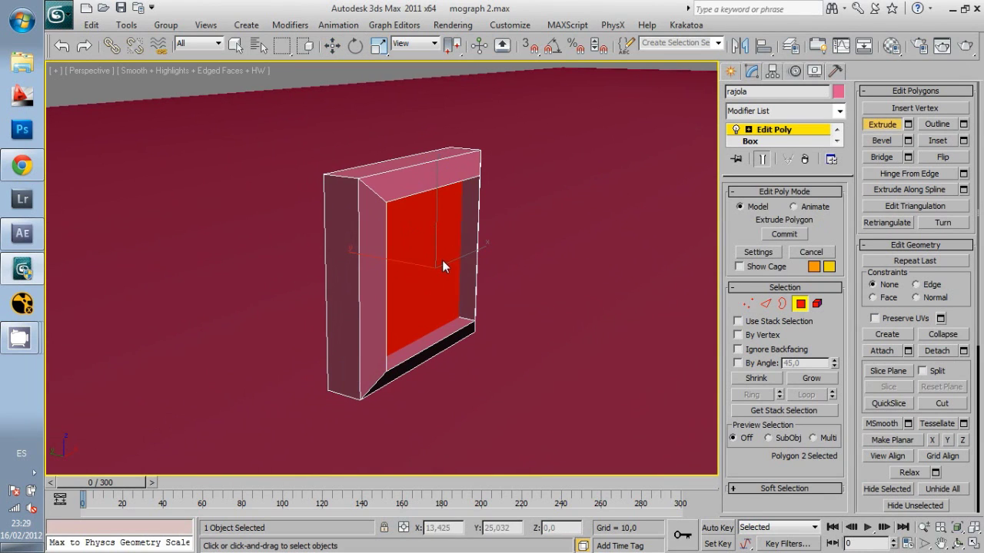
pyautogui.hotkey('shift', 'ctrl', 'b')
pyautogui.press('w')
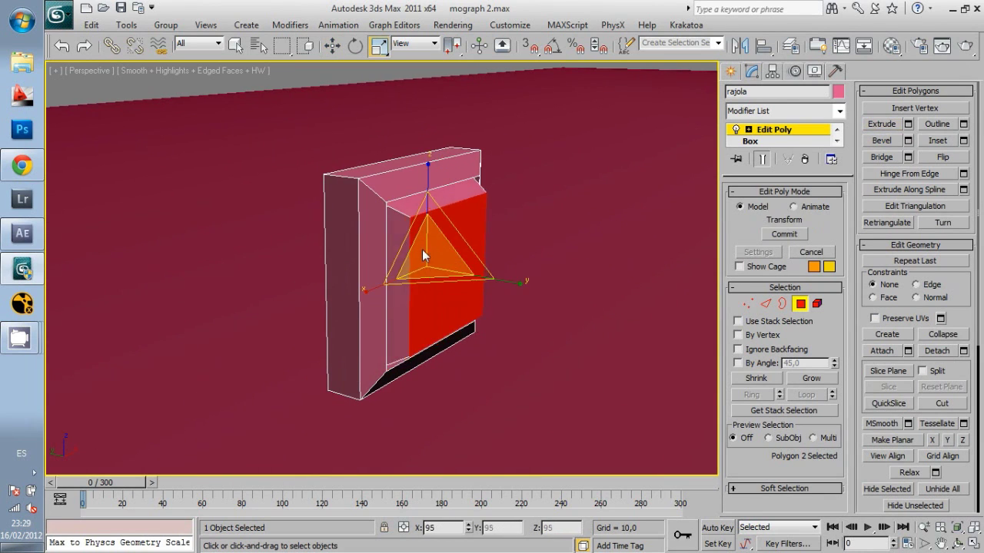
pyautogui.moveTo(451, 281)
pyautogui.mouseDown()
pyautogui.moveTo(394, 266)
pyautogui.moveTo(438, 268)
pyautogui.moveTo(402, 310)
pyautogui.mouseUp()
pyautogui.press('r')
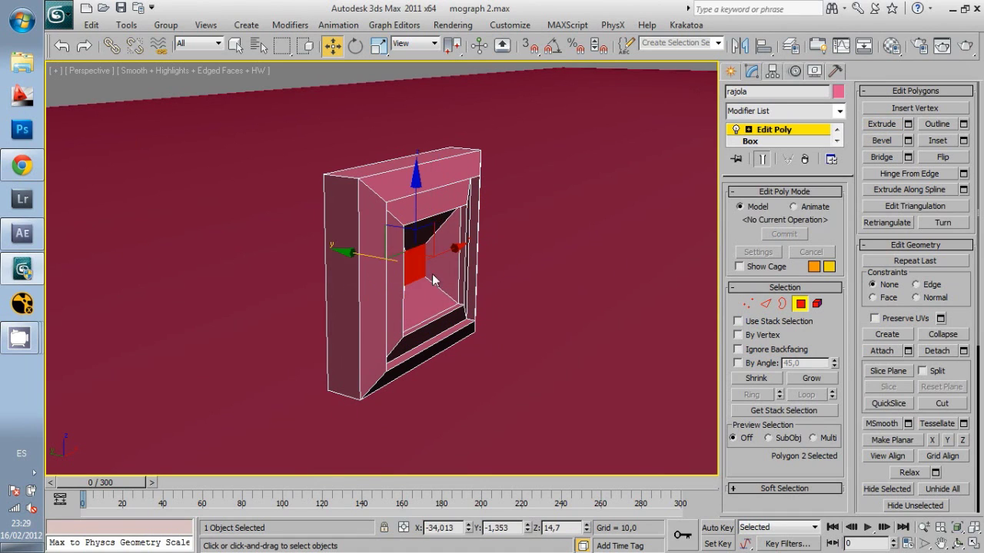
pyautogui.moveTo(432, 274)
pyautogui.mouseDown()
pyautogui.moveTo(388, 278)
pyautogui.moveTo(436, 272)
pyautogui.mouseUp()
pyautogui.hotkey('shift', 'e')
# Test a chamfer on the tile's edges, then reset the amount to zero.
pyautogui.press('w')
pyautogui.press('2')
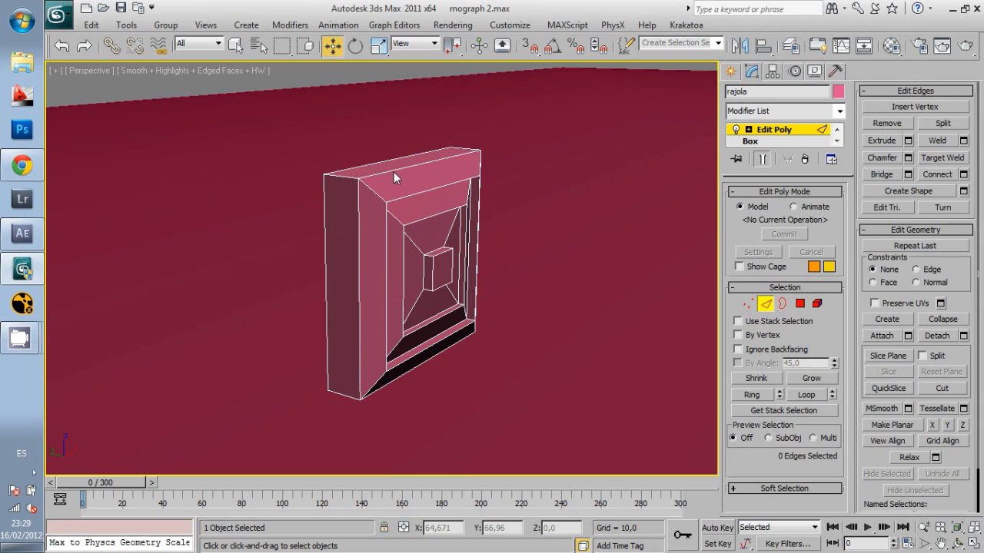
pyautogui.keyDown('ctrl'); pyautogui.click(430, 362); pyautogui.keyUp('ctrl')
pyautogui.keyDown('alt'); pyautogui.moveTo(430, 362); pyautogui.dragTo(565, 201, button='middle'); pyautogui.keyUp('alt')
pyautogui.click(908, 158)
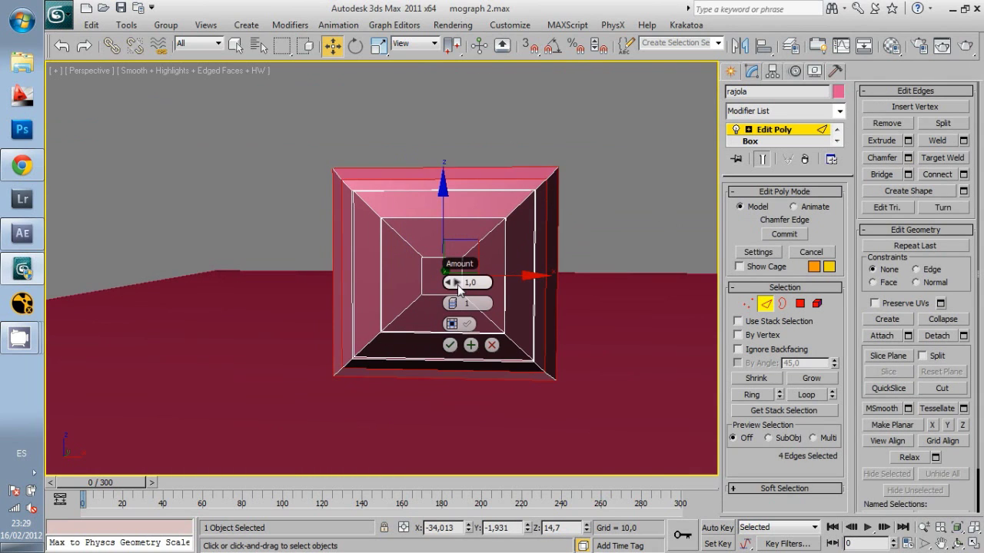
pyautogui.moveTo(458, 285); pyautogui.dragTo(455, 293)
pyautogui.moveTo(455, 294)
pyautogui.keyDown('alt'); pyautogui.mouseDown(button='middle')
pyautogui.moveTo(450, 324)
pyautogui.moveTo(465, 314)
pyautogui.mouseUp(button='middle'); pyautogui.keyUp('alt')
pyautogui.rightClick(446, 284)
pyautogui.click(451, 345)
pyautogui.press('6')
# Hide the finished rajola tile with Hide Selection.
pyautogui.rightClick(484, 235)
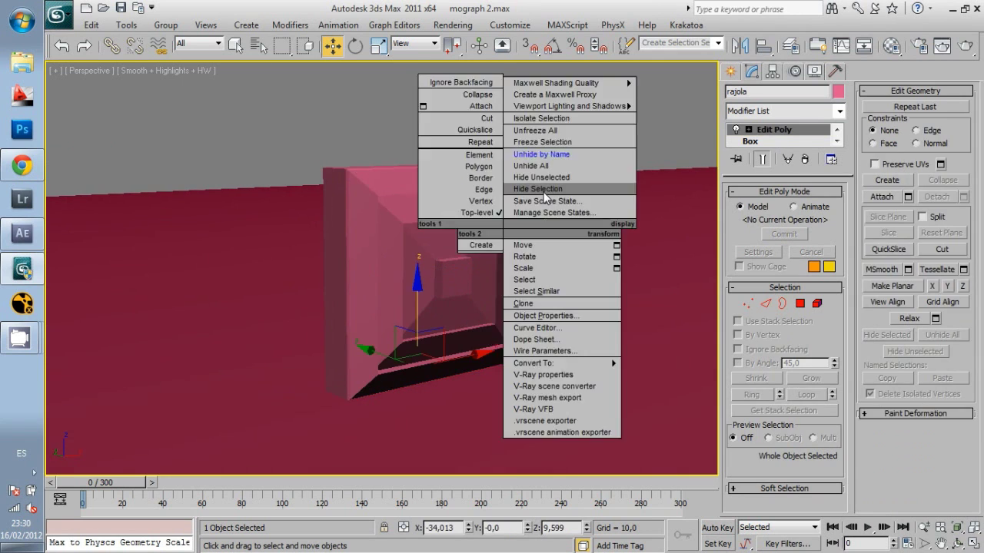
pyautogui.click(528, 190)
pyautogui.moveTo(528, 190)
pyautogui.keyDown('alt'); pyautogui.mouseDown(button='middle')
pyautogui.moveTo(417, 306)
pyautogui.moveTo(118, 434)
pyautogui.mouseUp(button='middle'); pyautogui.keyUp('alt')
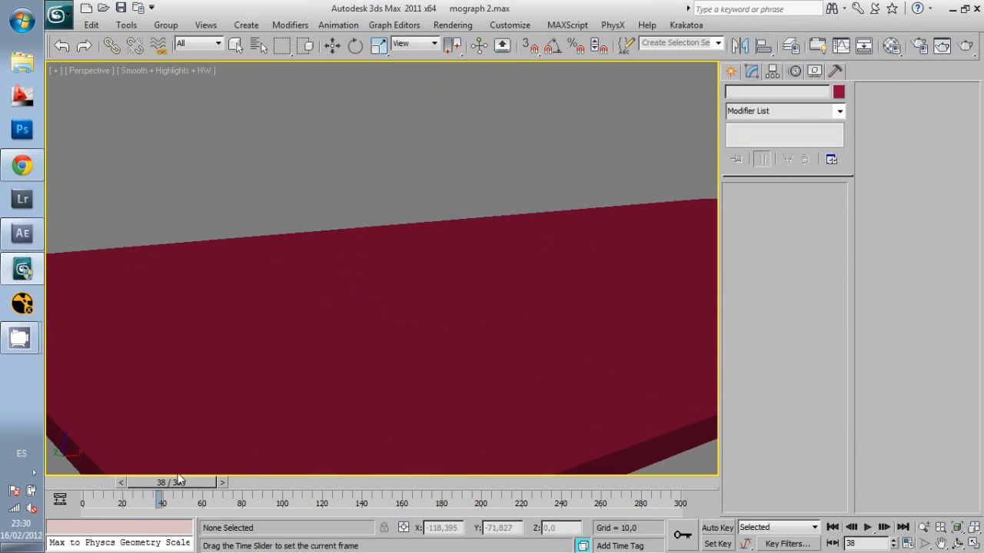
pyautogui.moveTo(226, 480); pyautogui.dragTo(242, 482)
pyautogui.keyDown('alt'); pyautogui.moveTo(531, 303); pyautogui.dragTo(391, 306, button='middle'); pyautogui.keyUp('alt')
pyautogui.press('F4')
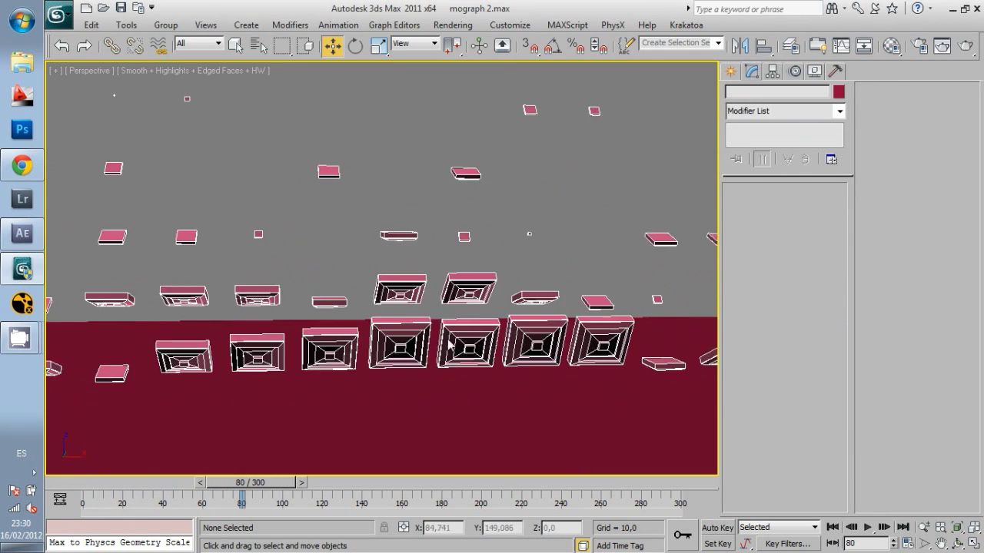
pyautogui.moveTo(241, 482); pyautogui.dragTo(295, 486)
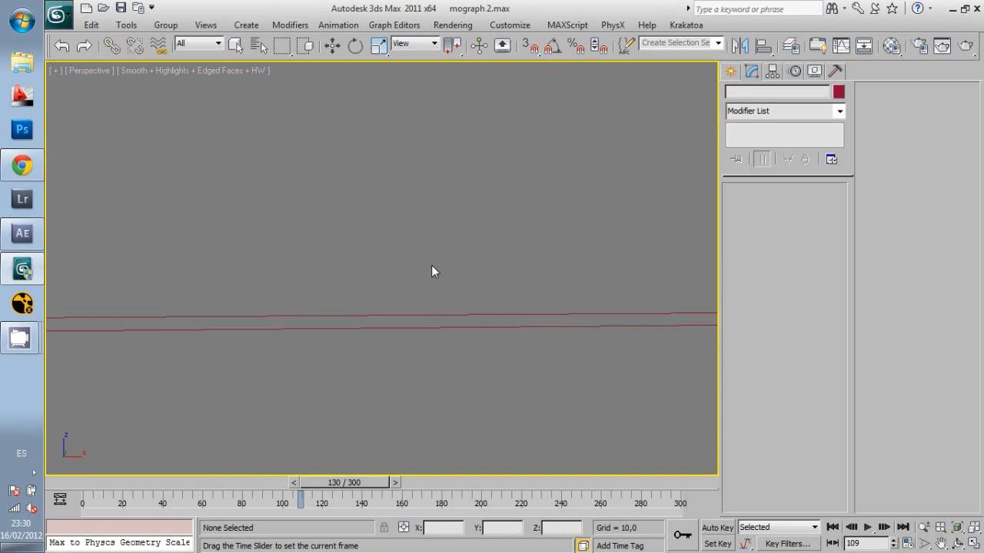
pyautogui.press('w')
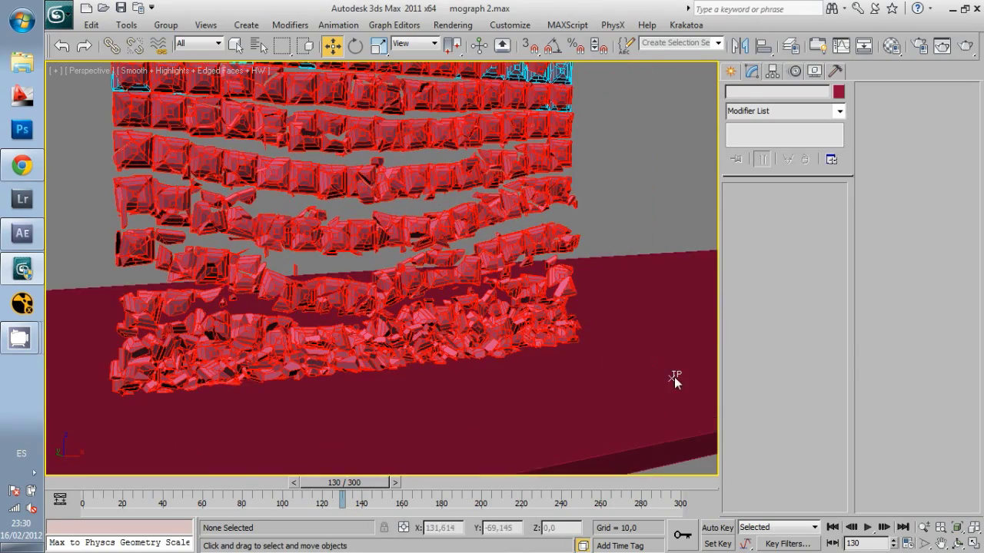
pyautogui.click(673, 377)
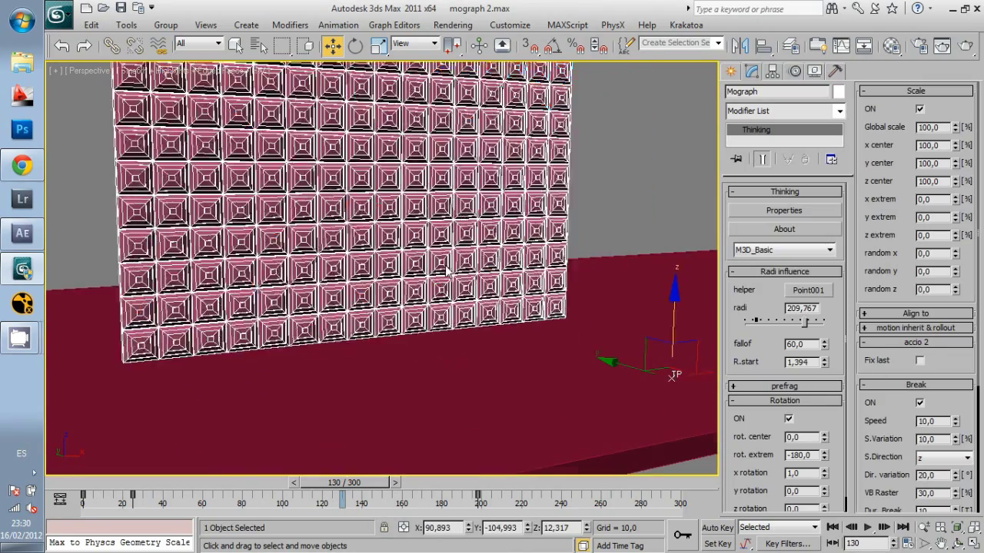
pyautogui.keyDown('alt'); pyautogui.moveTo(446, 270); pyautogui.dragTo(430, 276, button='middle'); pyautogui.keyUp('alt')
pyautogui.moveTo(343, 483)
pyautogui.mouseDown()
pyautogui.moveTo(292, 471)
pyautogui.moveTo(384, 482)
pyautogui.moveTo(261, 488)
pyautogui.moveTo(331, 486)
pyautogui.mouseUp()
pyautogui.press('w')
pyautogui.scroll(-5, 421, 439)
pyautogui.scroll(-1, 769, 394)
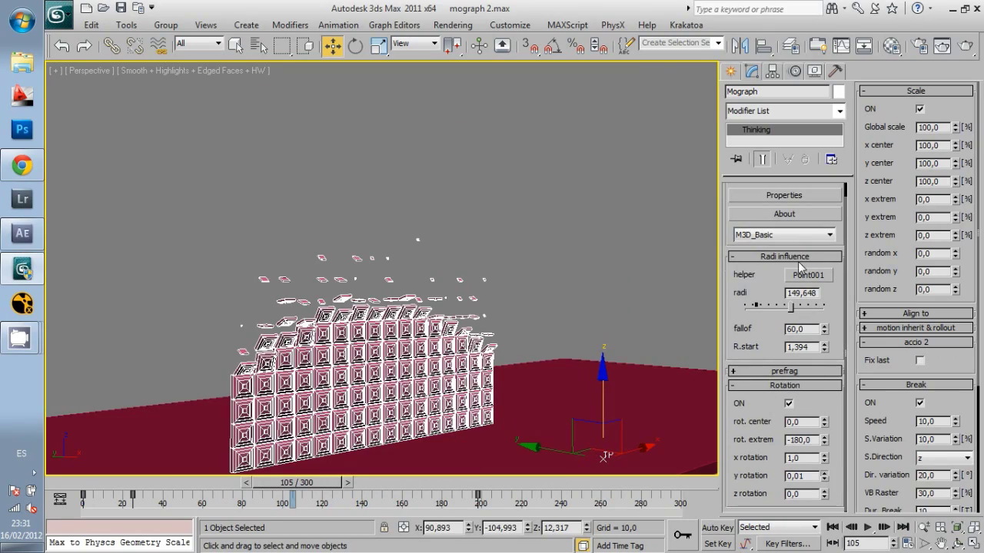